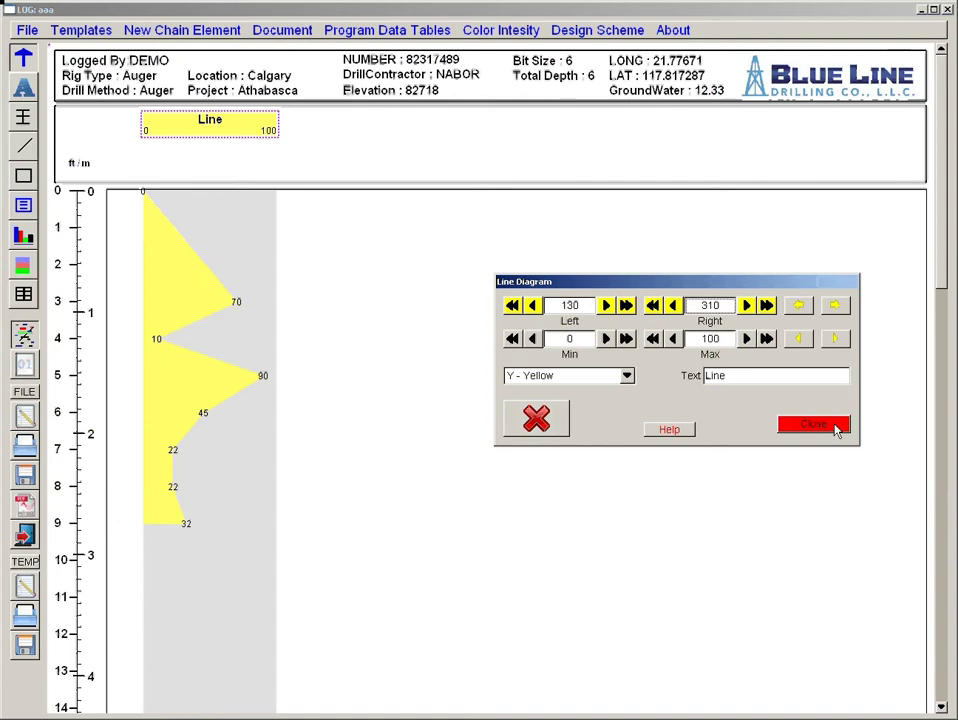
Add a Multi Line Diagram to the log, place its left edge at 360, and widen the column beside the Line diagram.
click(837, 420)
click(218, 31)
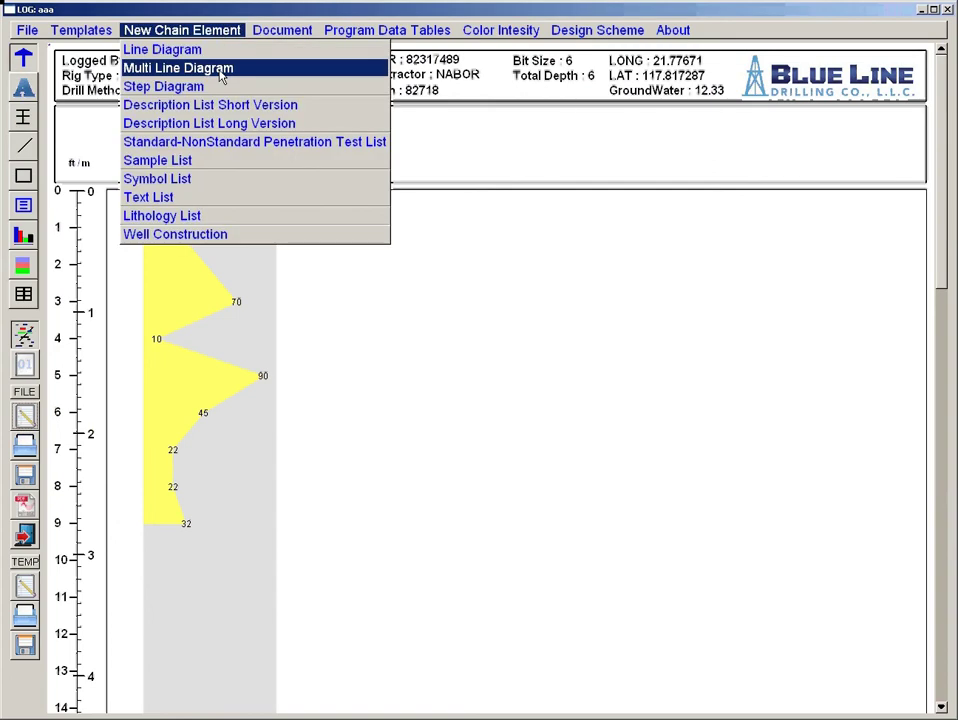
click(222, 68)
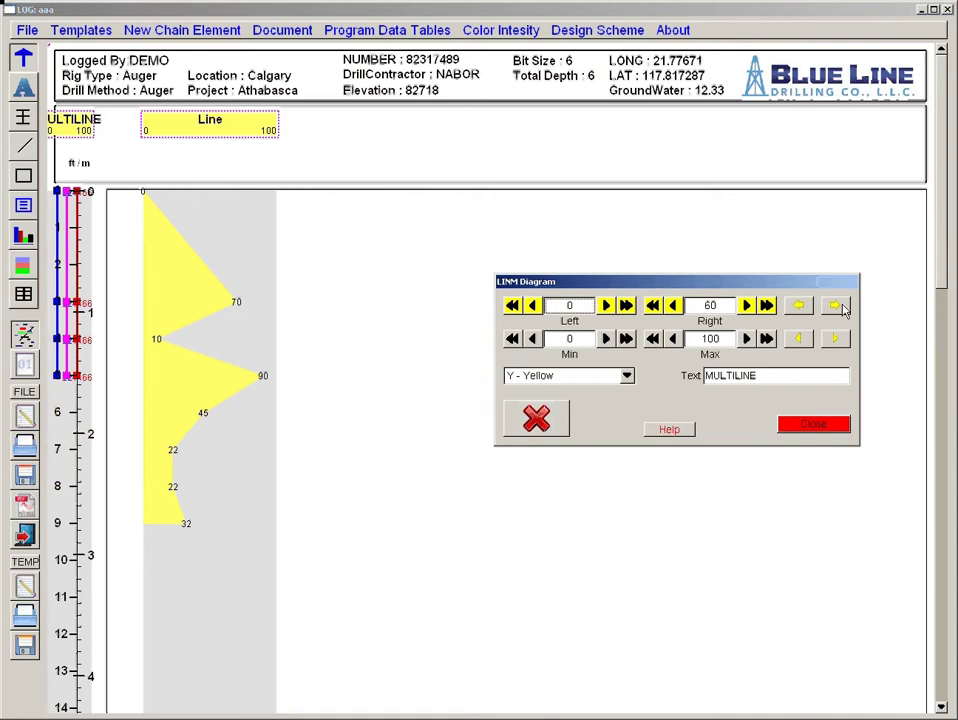
drag(843, 310, 843, 309)
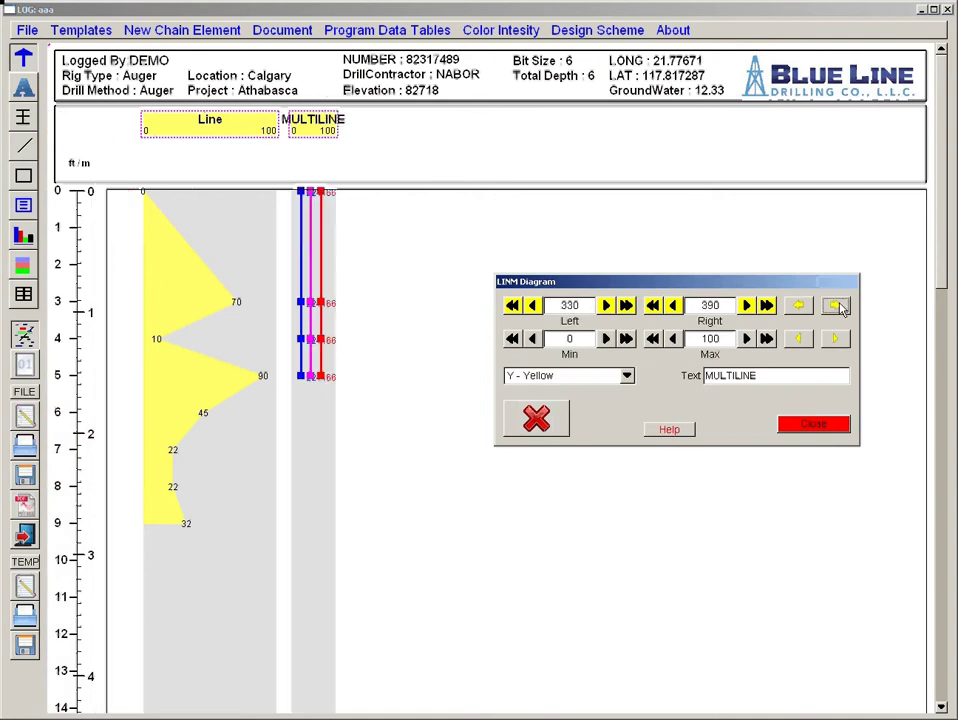
click(843, 310)
click(767, 306)
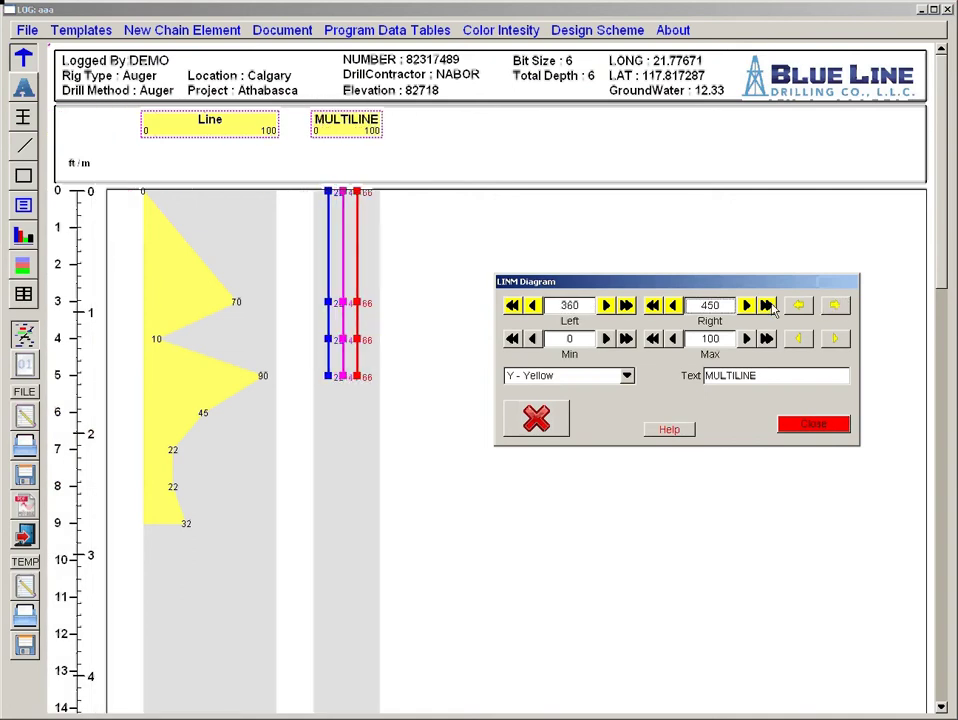
drag(767, 306, 767, 306)
click(830, 425)
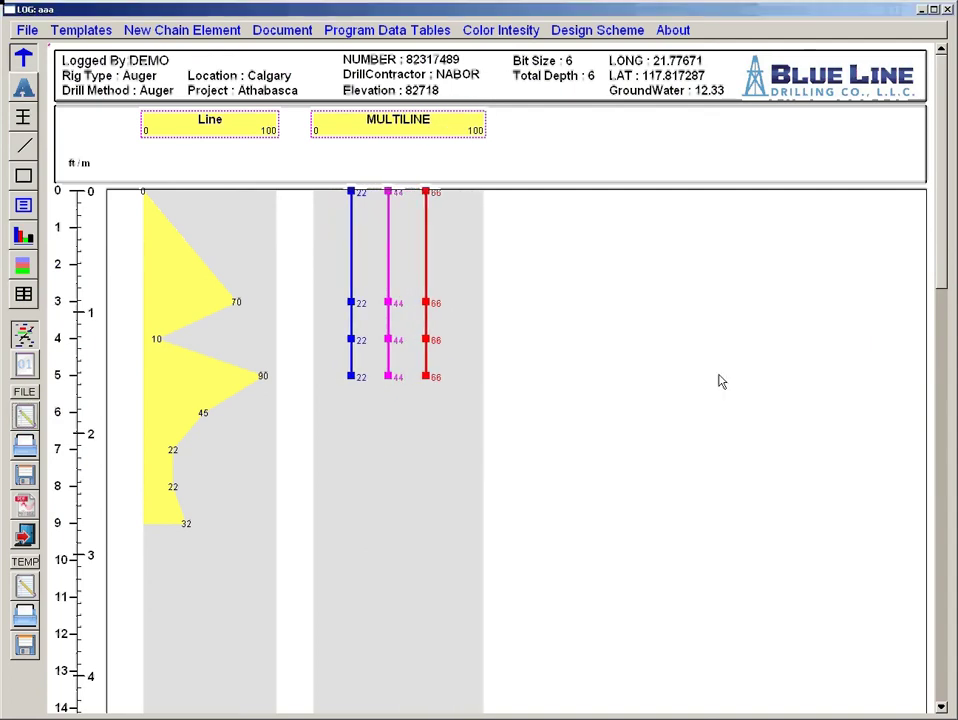
Add a Step Diagram to the log and place it from 610 to 780, beyond the MULTILINE column.
click(160, 30)
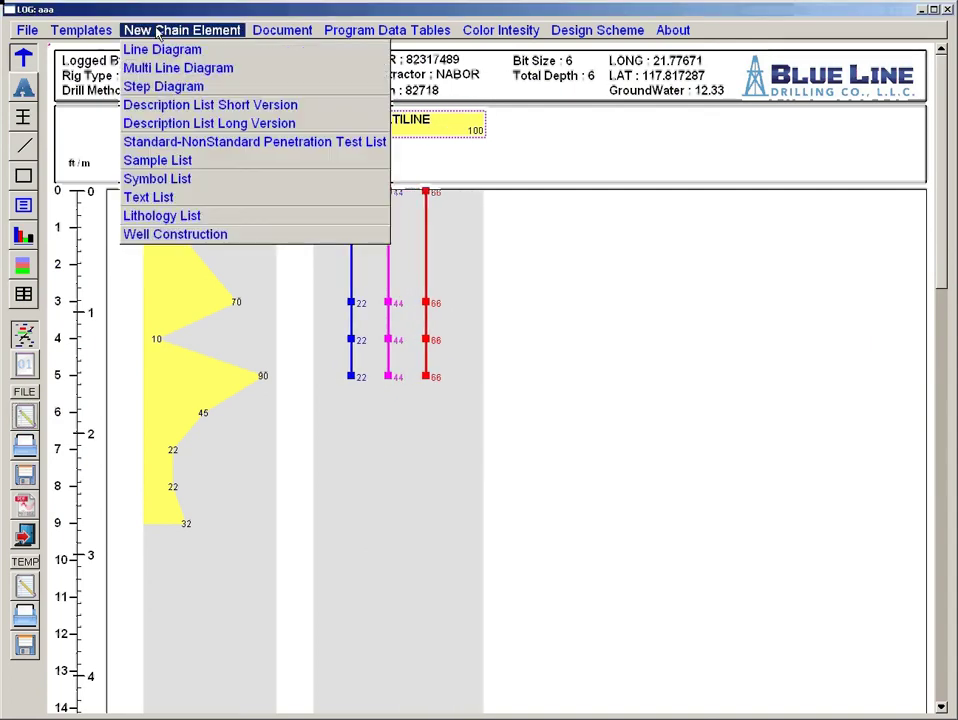
click(162, 88)
click(100, 127)
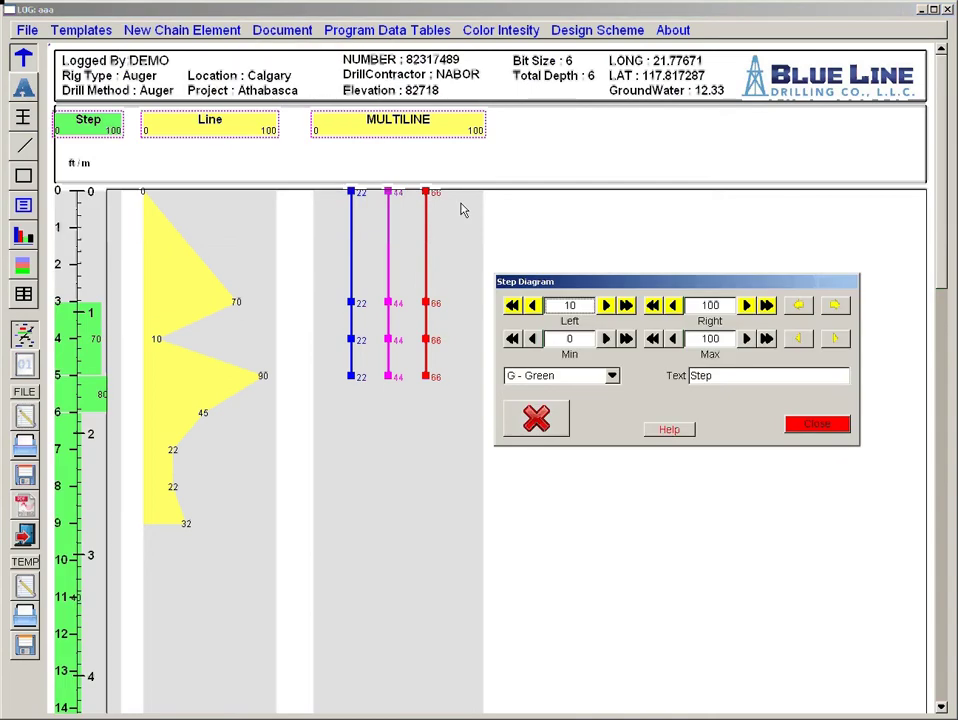
drag(834, 306, 830, 308)
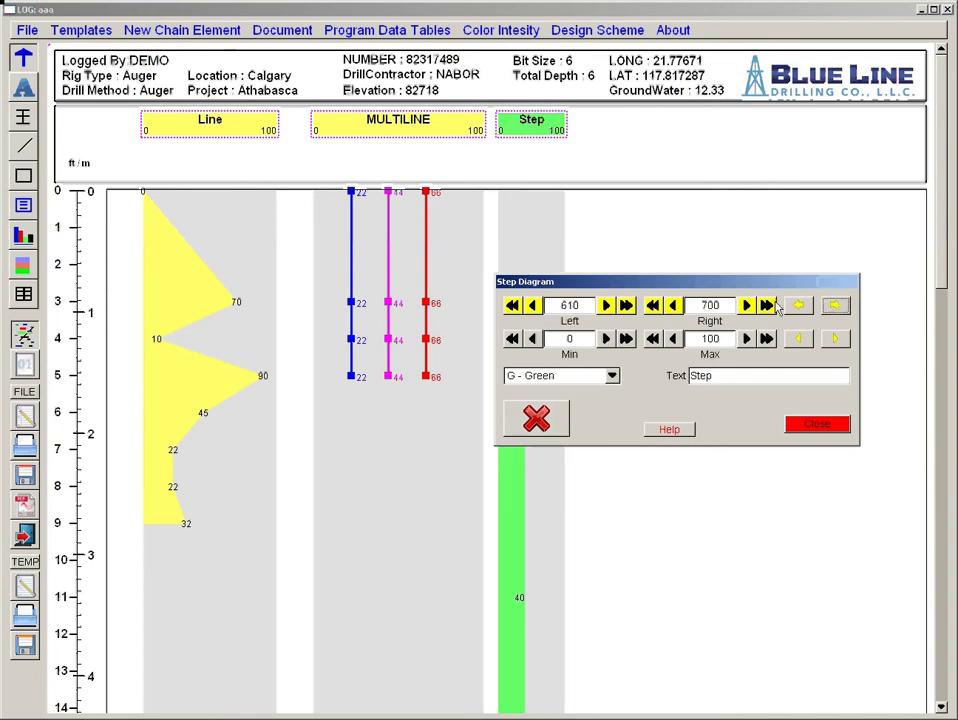
drag(768, 306, 768, 306)
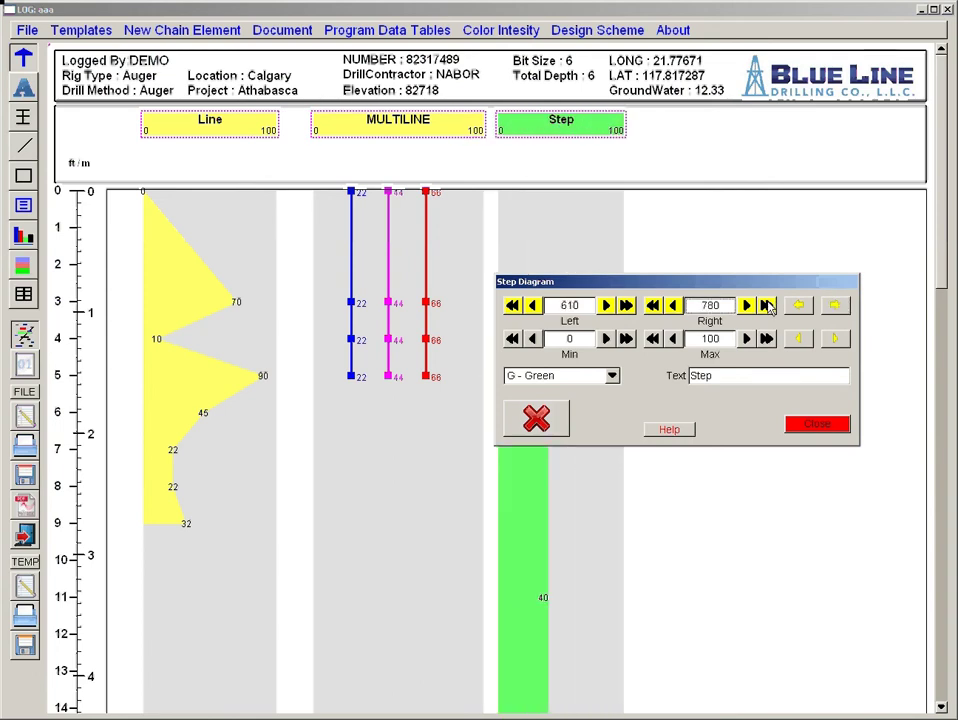
click(817, 424)
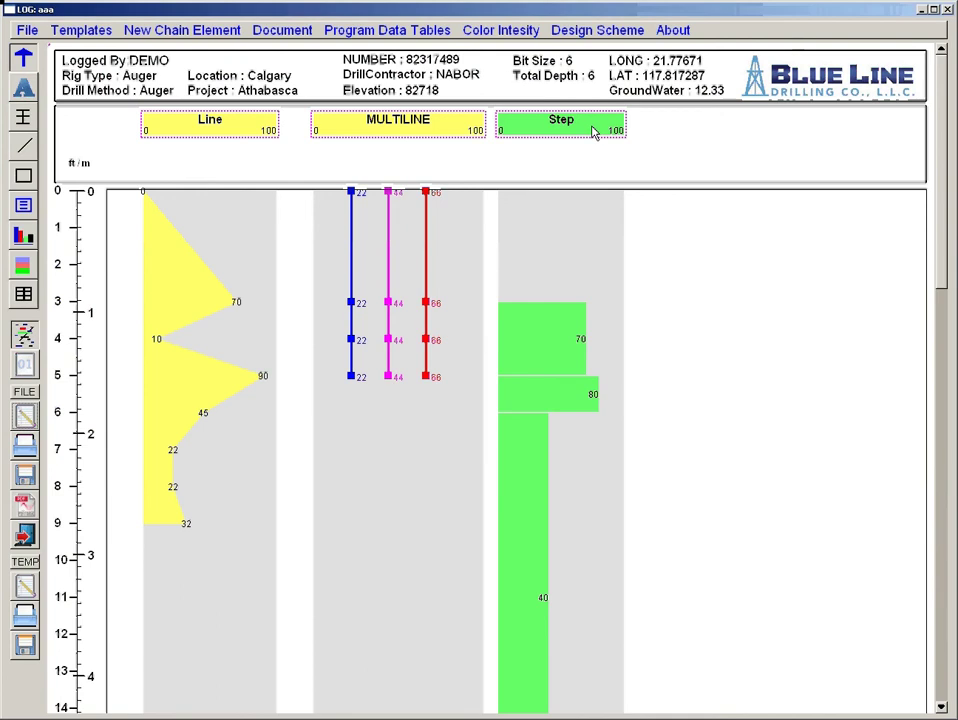
Set the From depth of the Step diagram's first interval to 0 ft and apply the table.
double_click(592, 133)
double_click(333, 309)
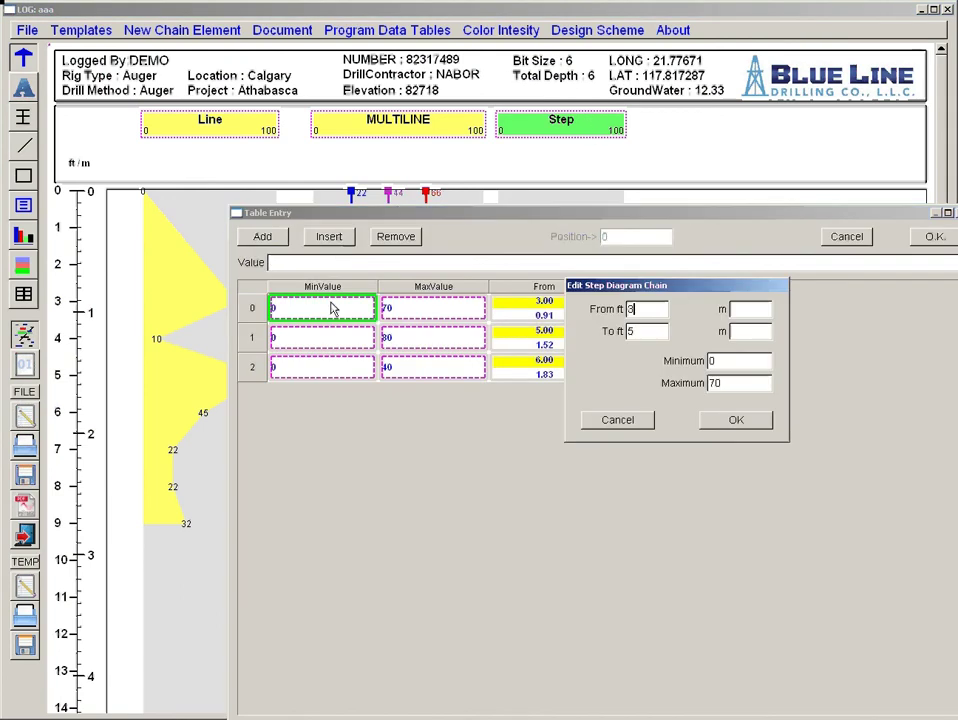
key(Return)
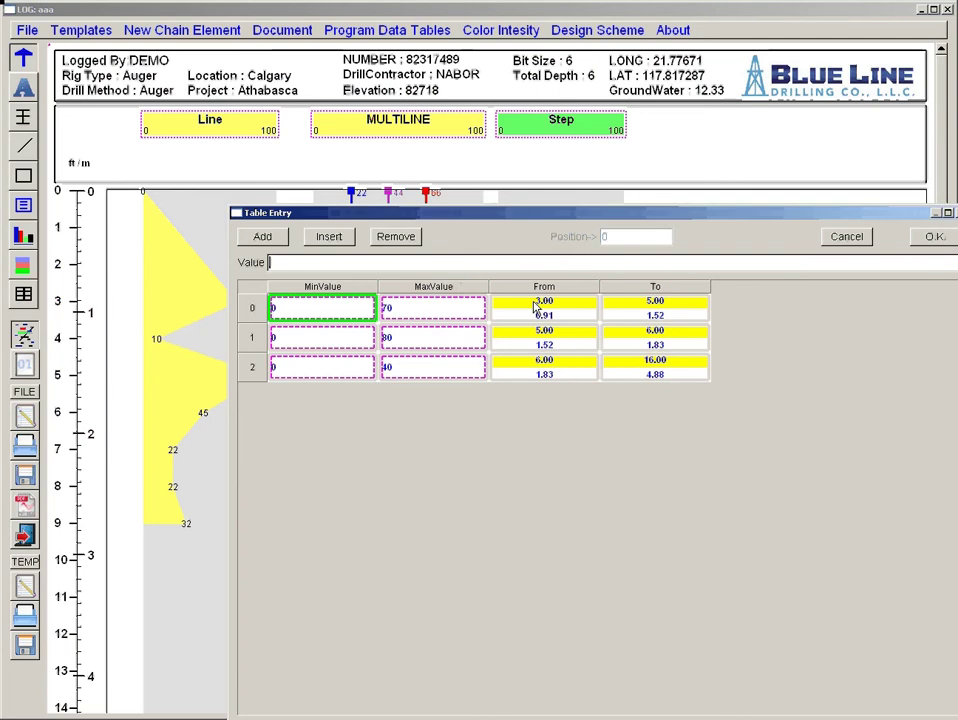
click(535, 307)
text(0)
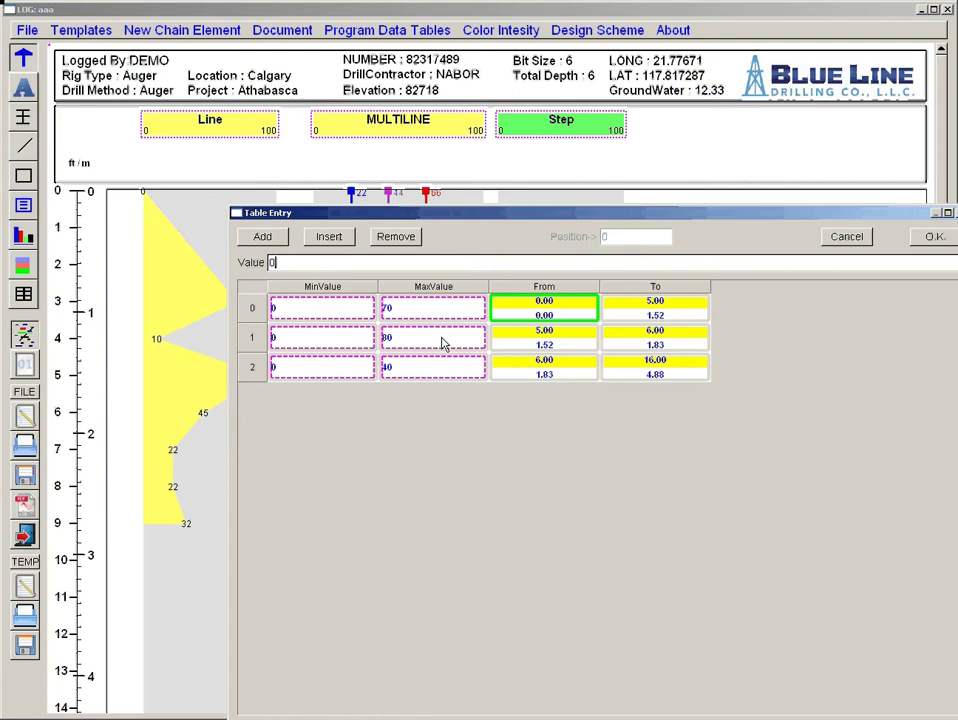
click(932, 237)
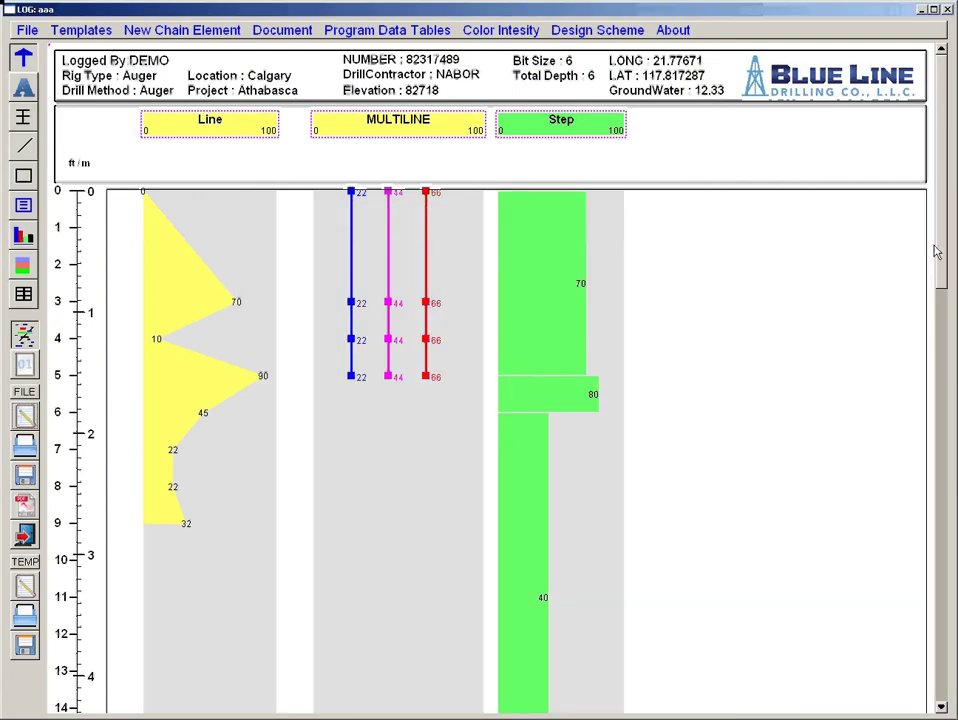
Set the MULTILINE diagram's values at depth 0 ft to 11#22#33#.
double_click(408, 136)
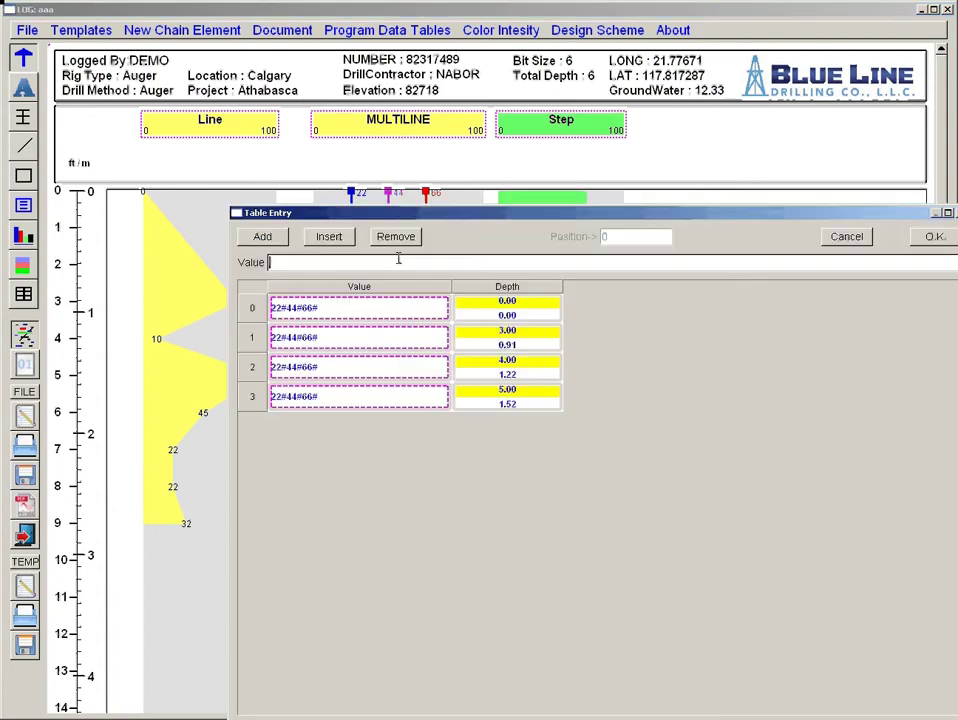
drag(428, 214, 718, 162)
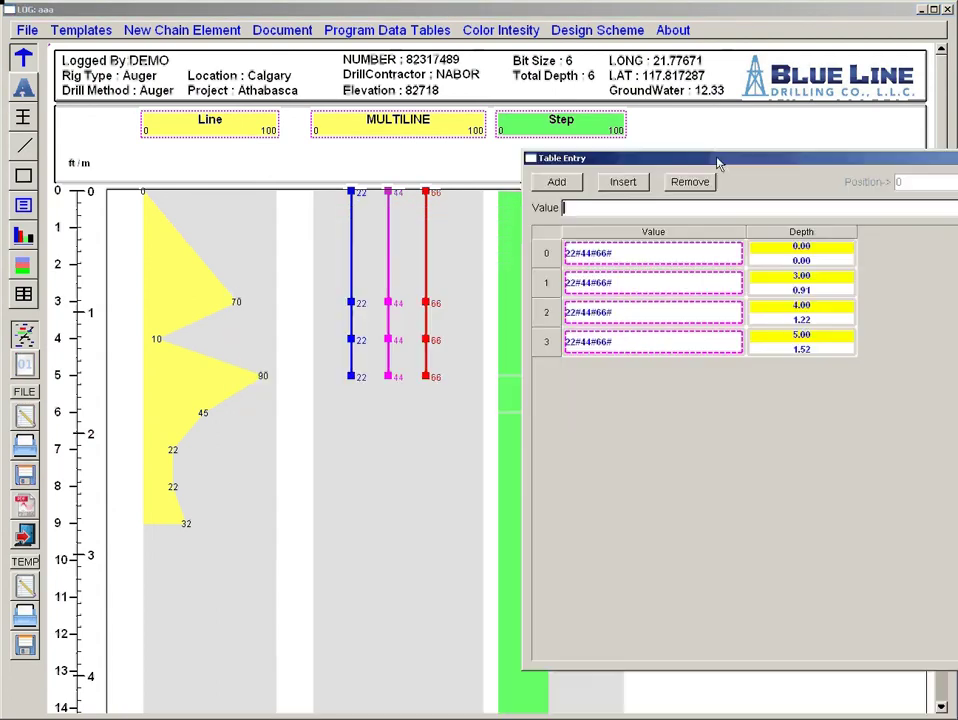
double_click(590, 254)
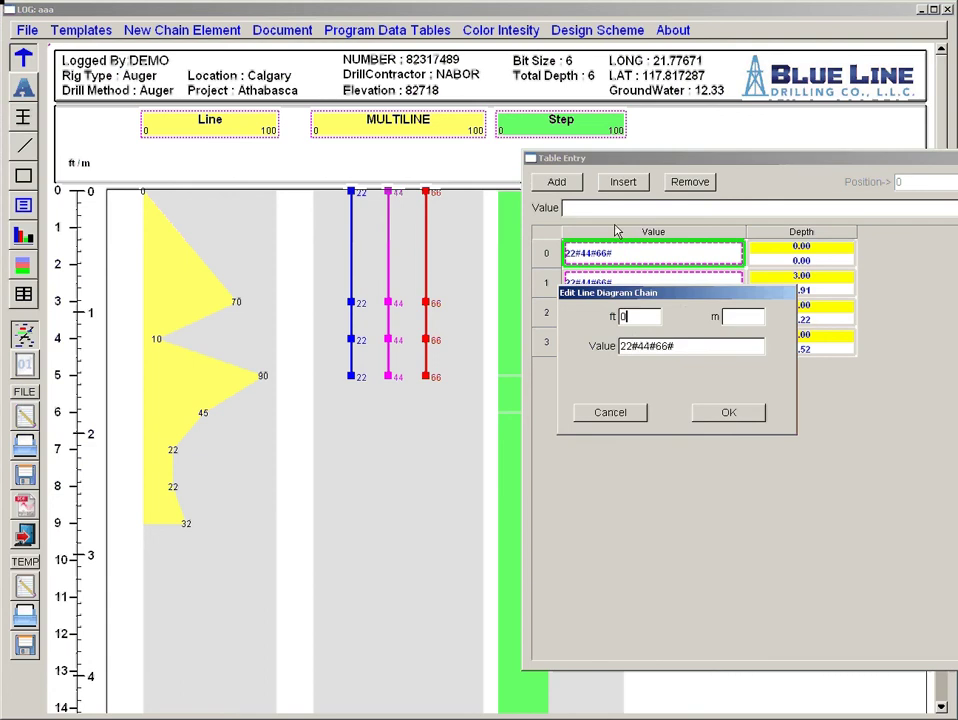
click(632, 347)
key(BackSpace)
key(BackSpace)
text(11)
key(Right)
key(Delete)
key(Delete)
text(22)
key(Right)
key(Delete)
key(Delete)
text(33)
click(729, 412)
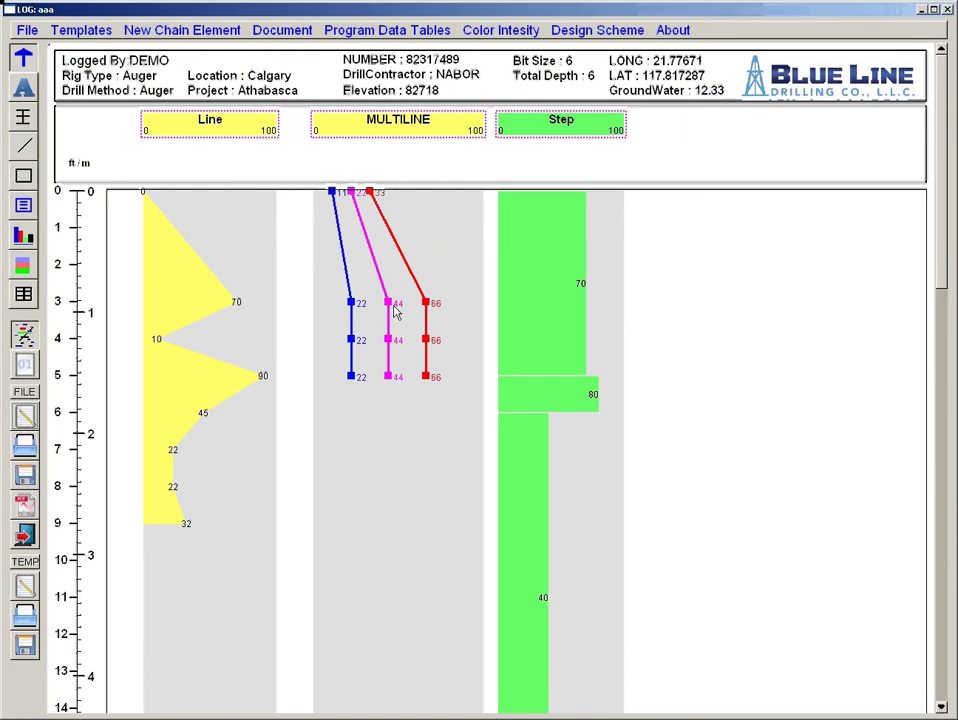
Set the MULTILINE diagram's values at depth 3 ft to 10#12#90#.
click(398, 131)
double_click(653, 283)
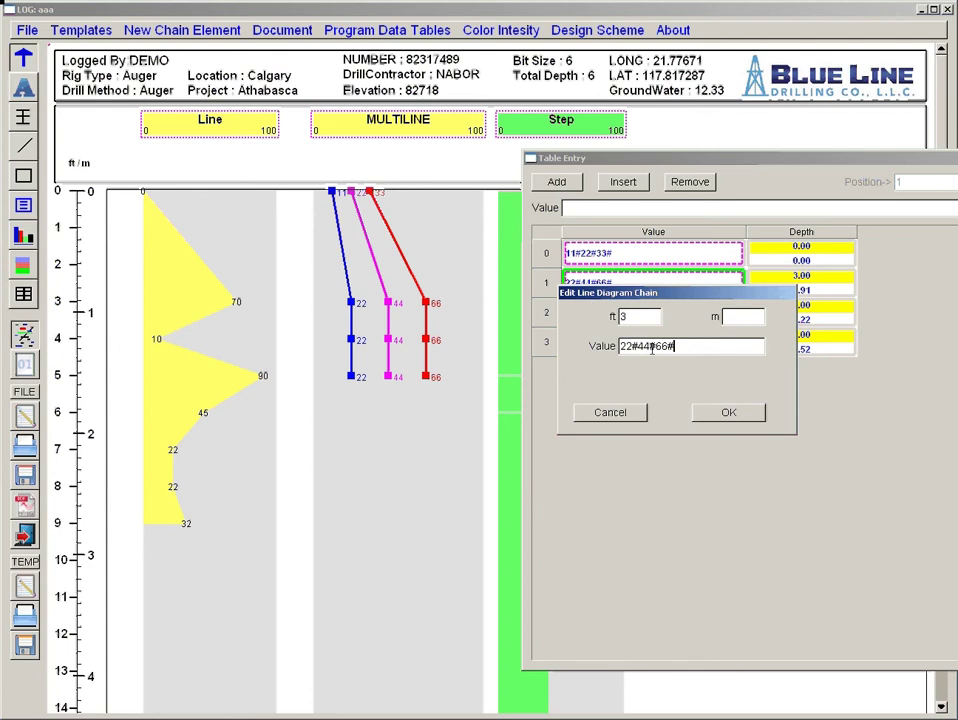
click(621, 346)
key(BackSpace)
key(BackSpace)
text(10)
key(Delete)
key(Delete)
text(12)
key(Right)
key(Delete)
key(Delete)
text(90)
click(729, 413)
key(Escape)
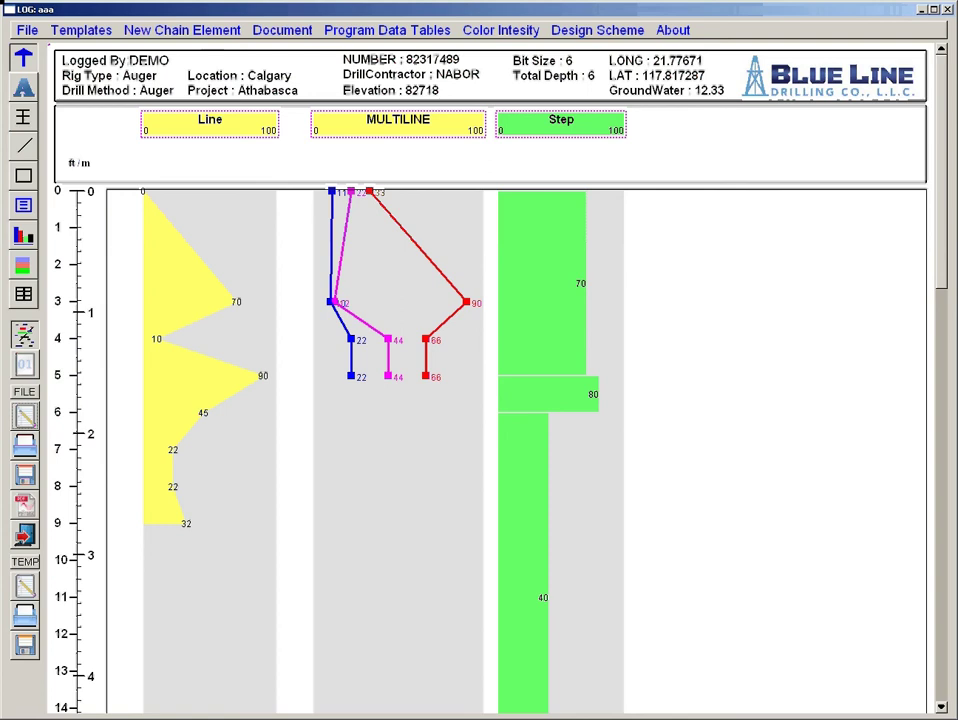
Set the MULTILINE diagram's values at depth 4 ft to 2#4#6#.
double_click(440, 142)
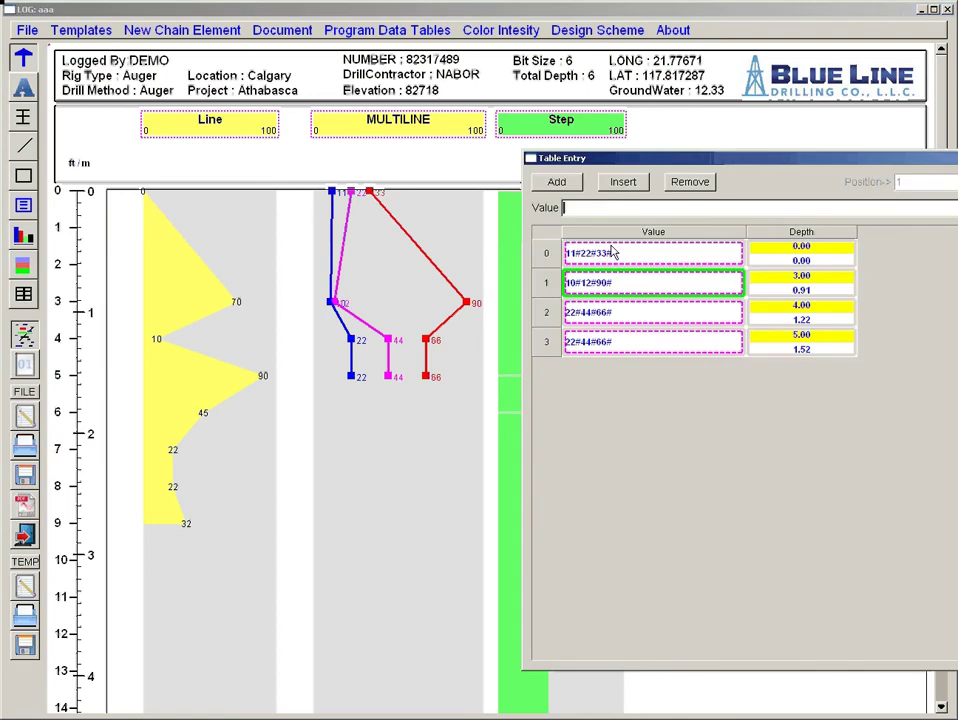
double_click(641, 316)
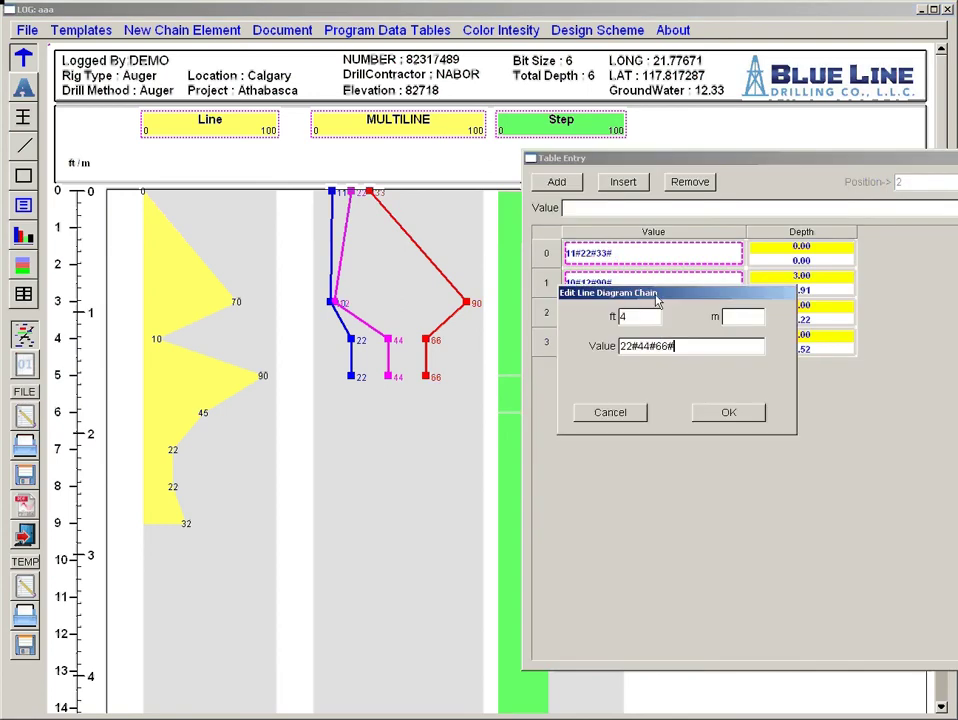
drag(650, 296, 770, 301)
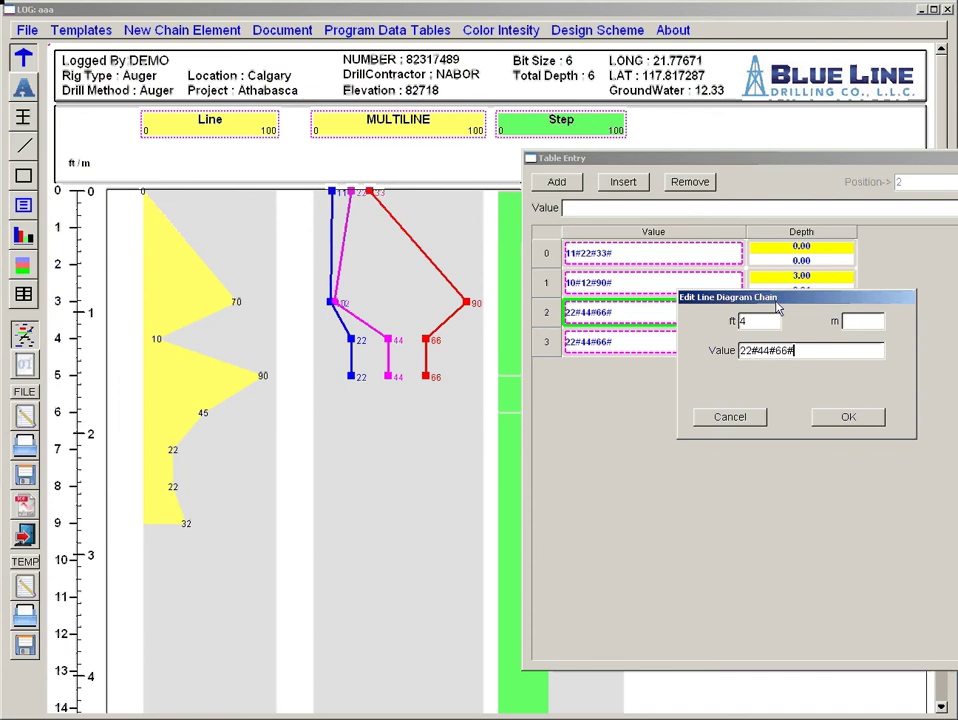
click(753, 352)
key(BackSpace)
key(Right)
key(Delete)
key(Right)
key(Right)
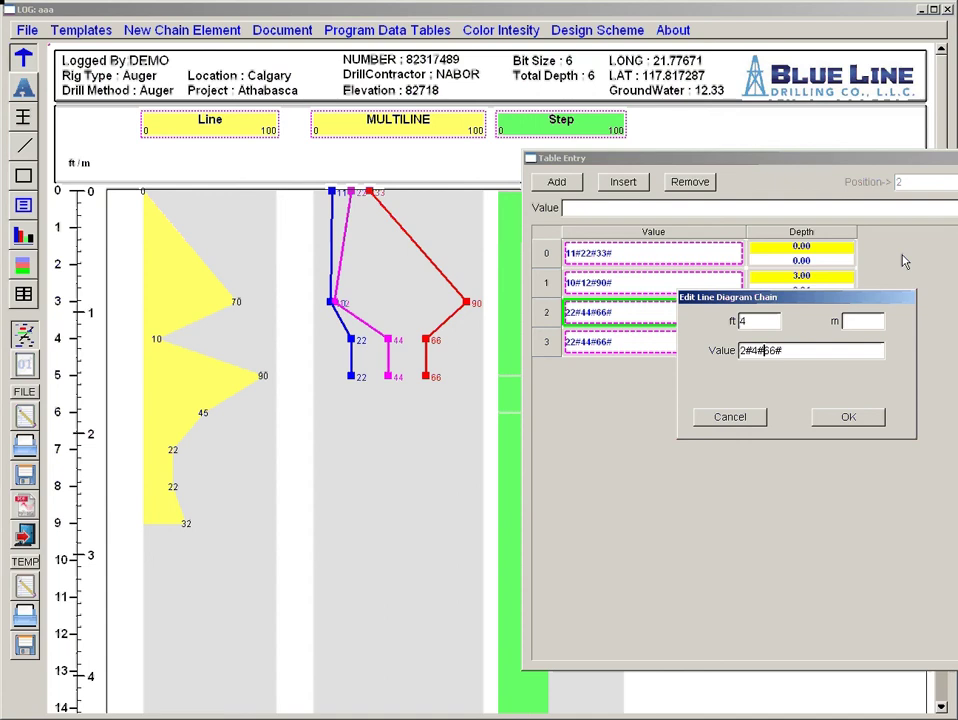
key(Delete)
click(845, 416)
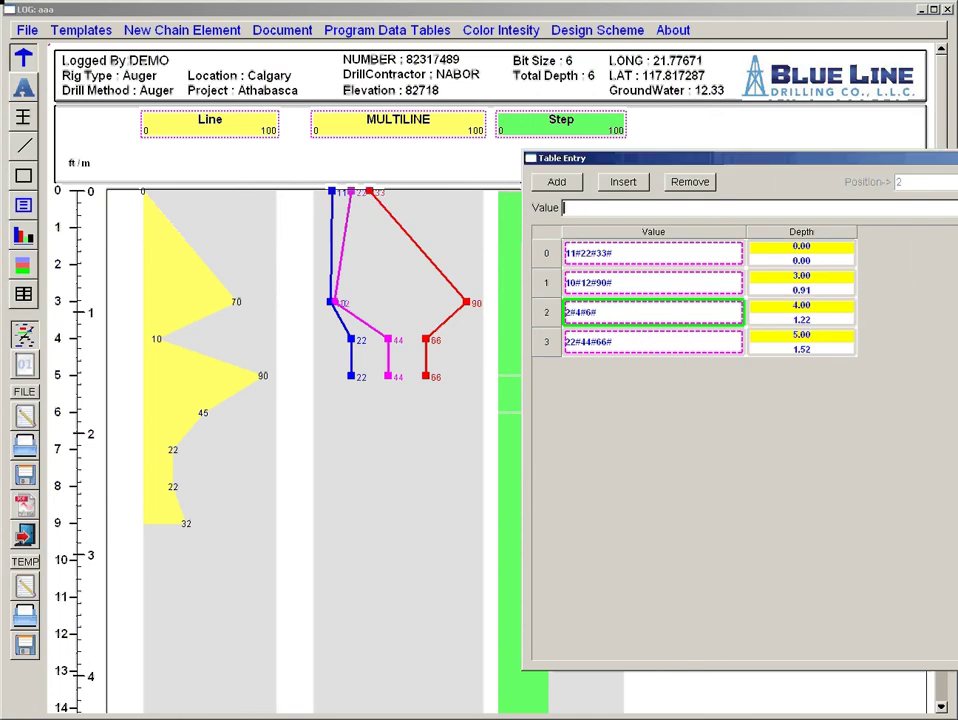
key(alt+F4)
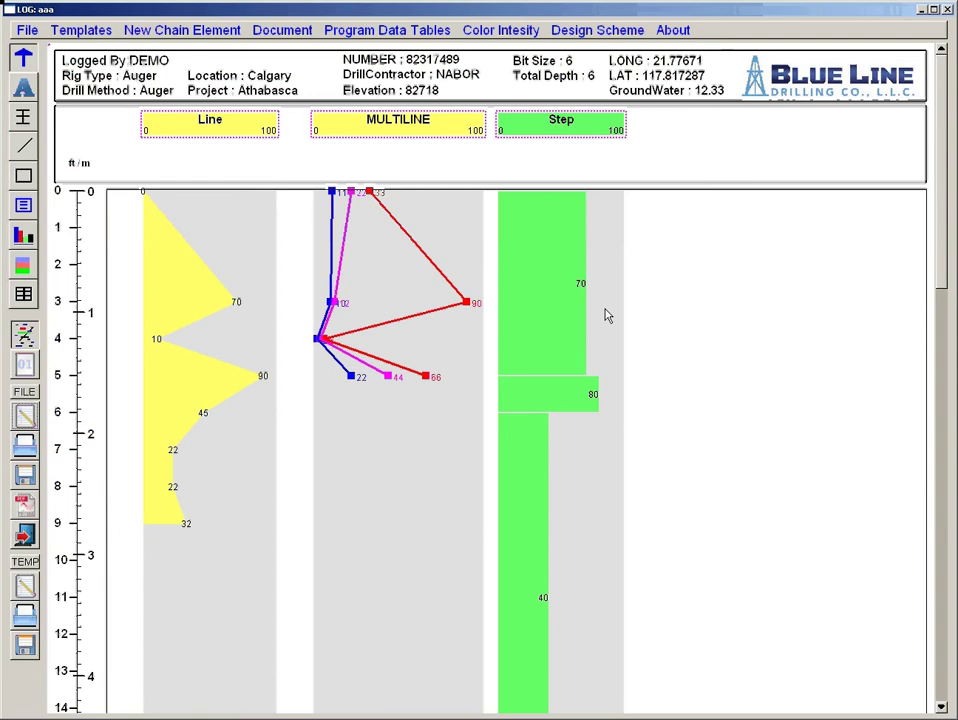
Set the depth of the Line diagram's second point to 2 ft in its data table.
double_click(246, 133)
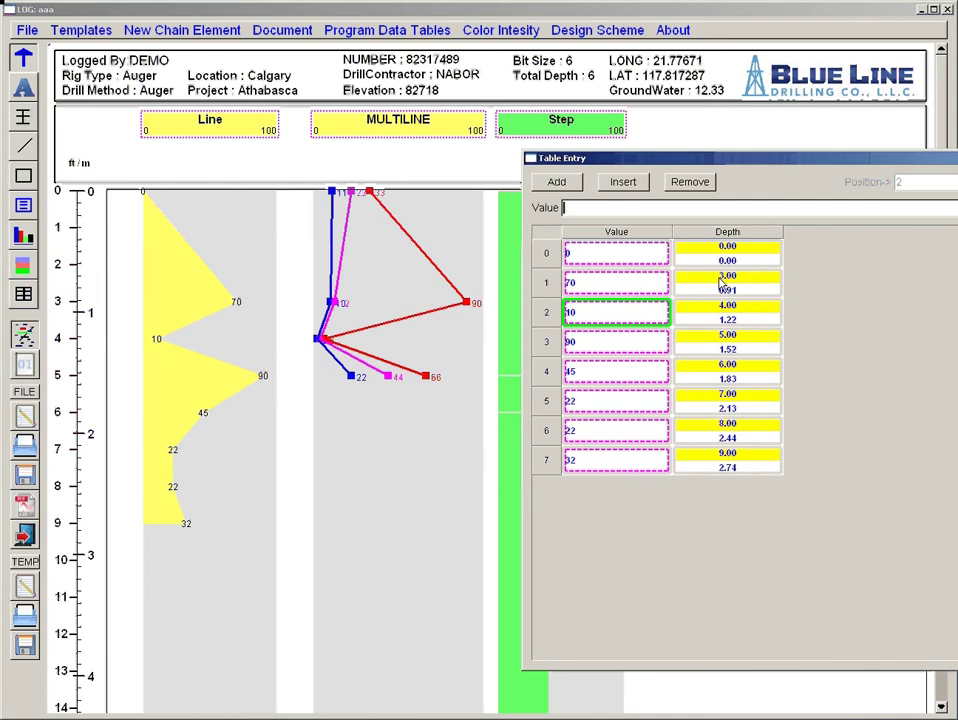
click(687, 277)
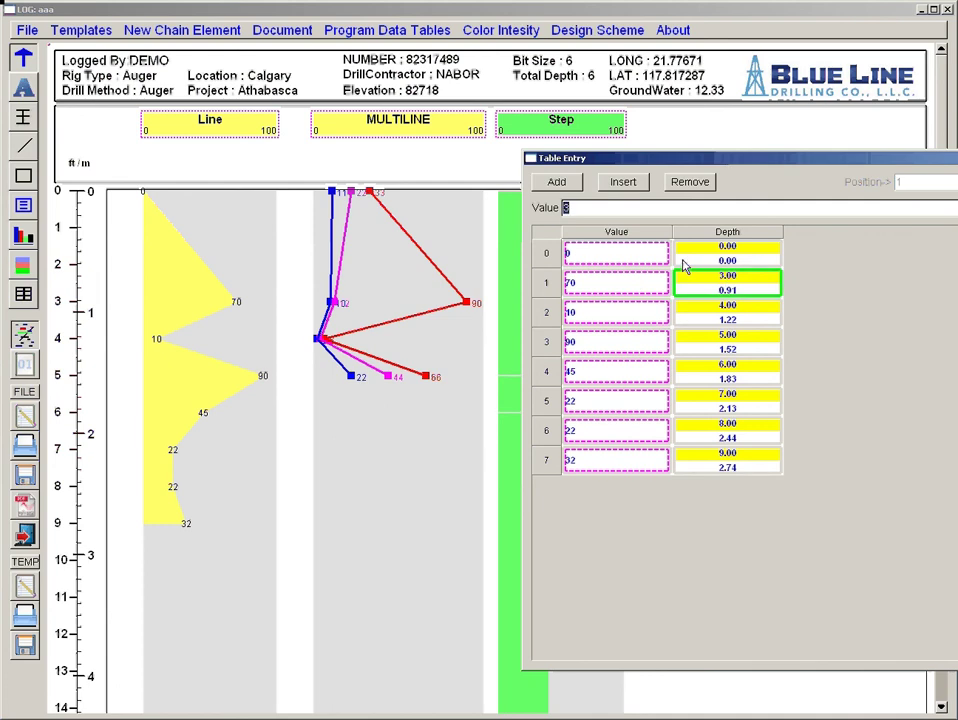
text(2)
key(Return)
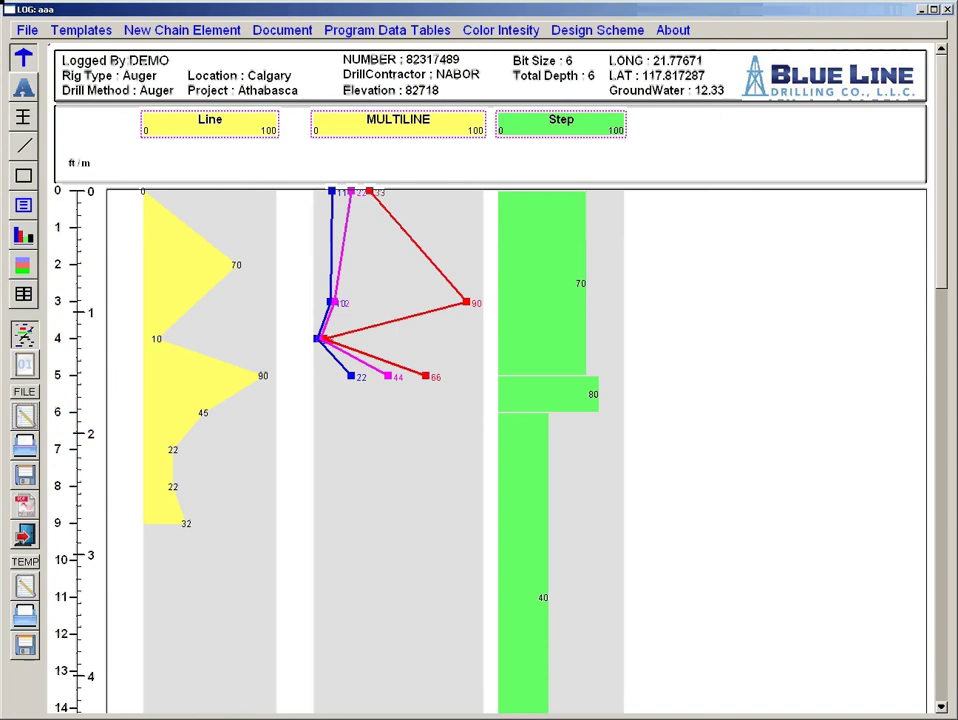
Set the value of the Line diagram's point at 2 ft to 22.
click(265, 130)
double_click(630, 284)
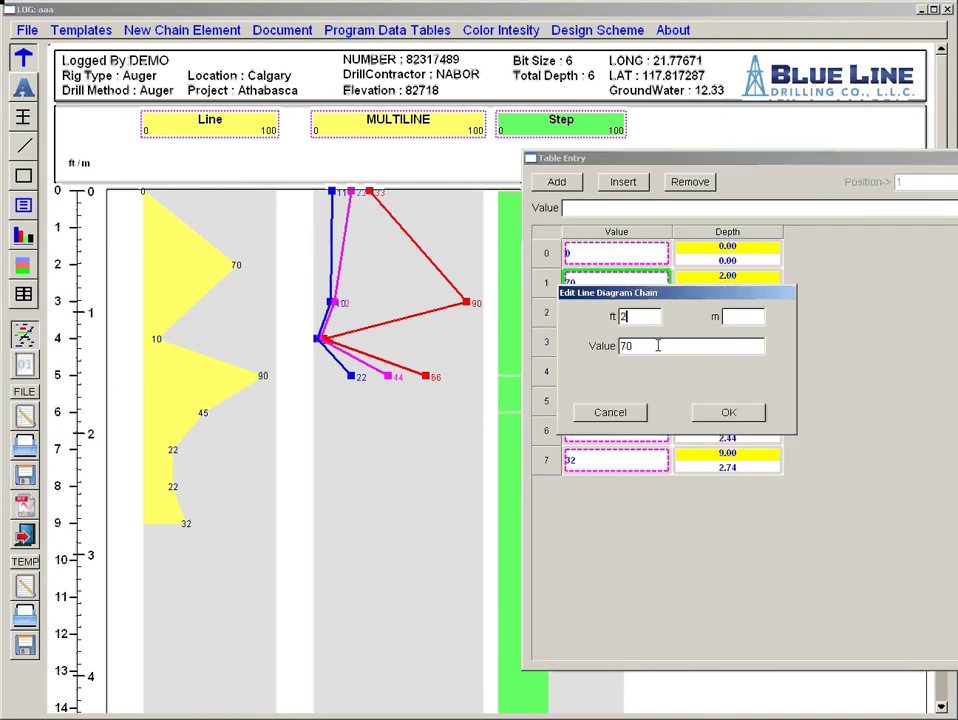
drag(641, 345, 576, 352)
text(22)
click(727, 412)
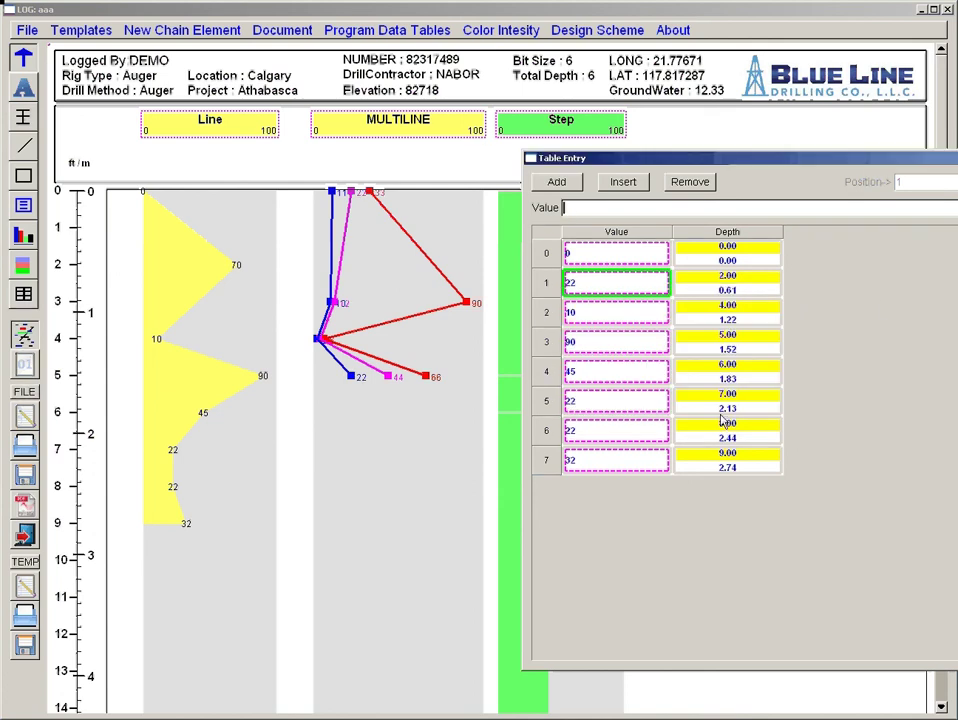
key(alt+F4)
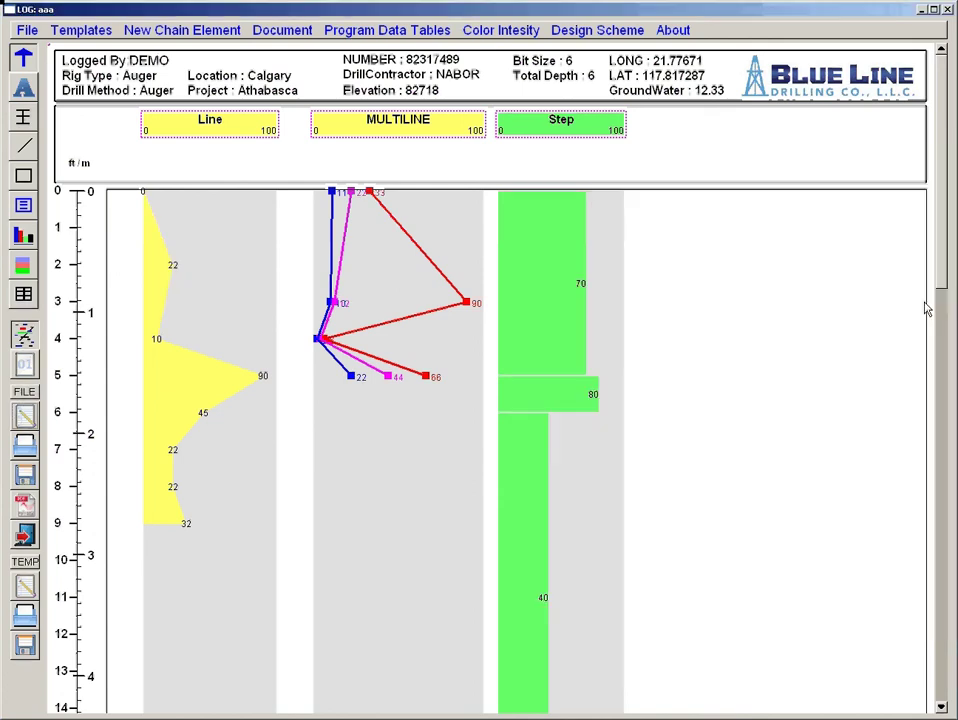
Review the Line diagram's data table without editing it and open the diagram's display settings.
double_click(266, 128)
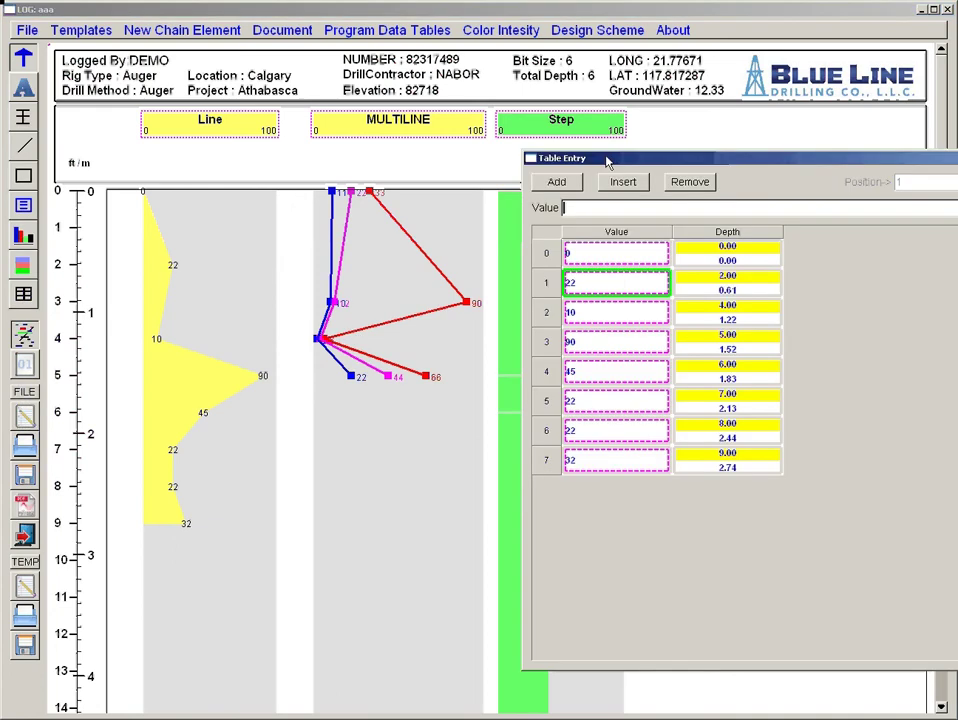
drag(669, 162, 500, 150)
key(alt+F4)
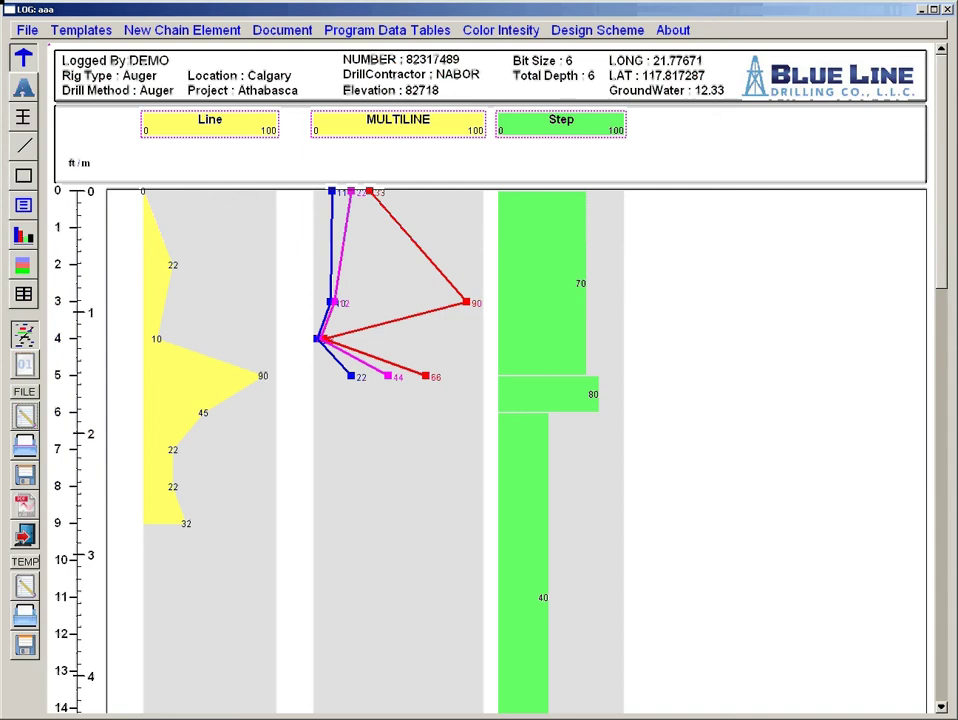
click(265, 135)
key(alt+F4)
click(190, 124)
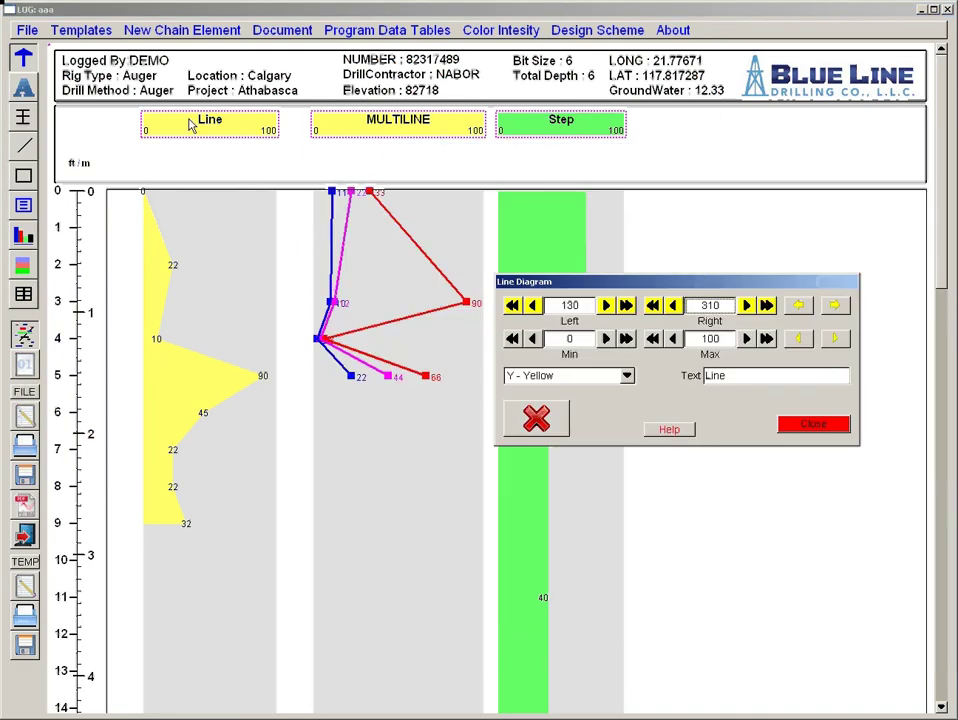
Change the Line diagram's color to M - Magenta.
drag(699, 280, 552, 282)
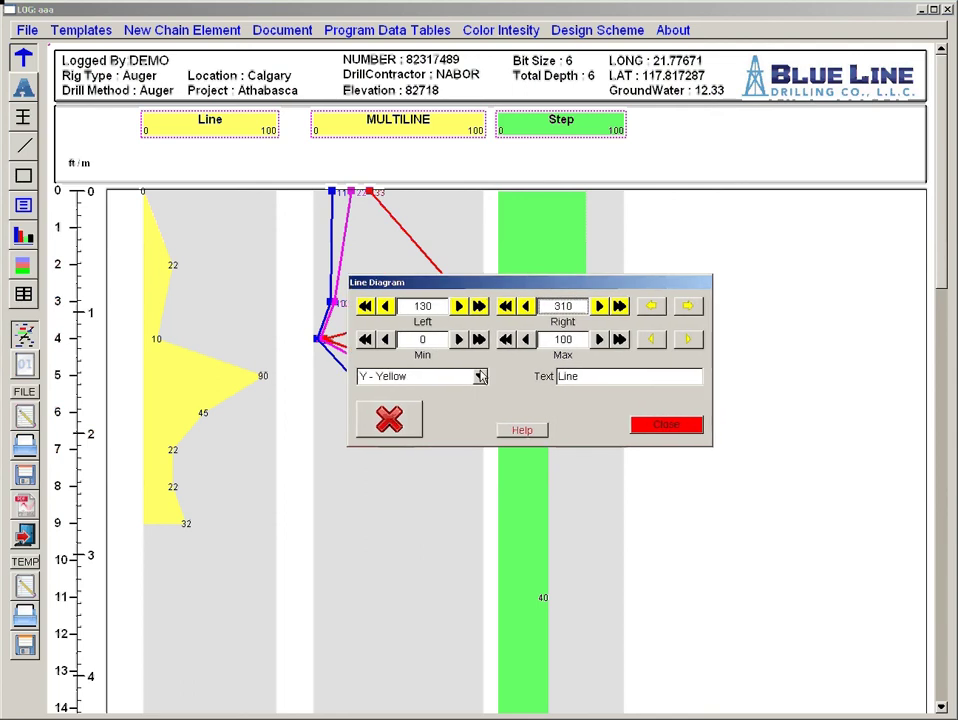
click(480, 376)
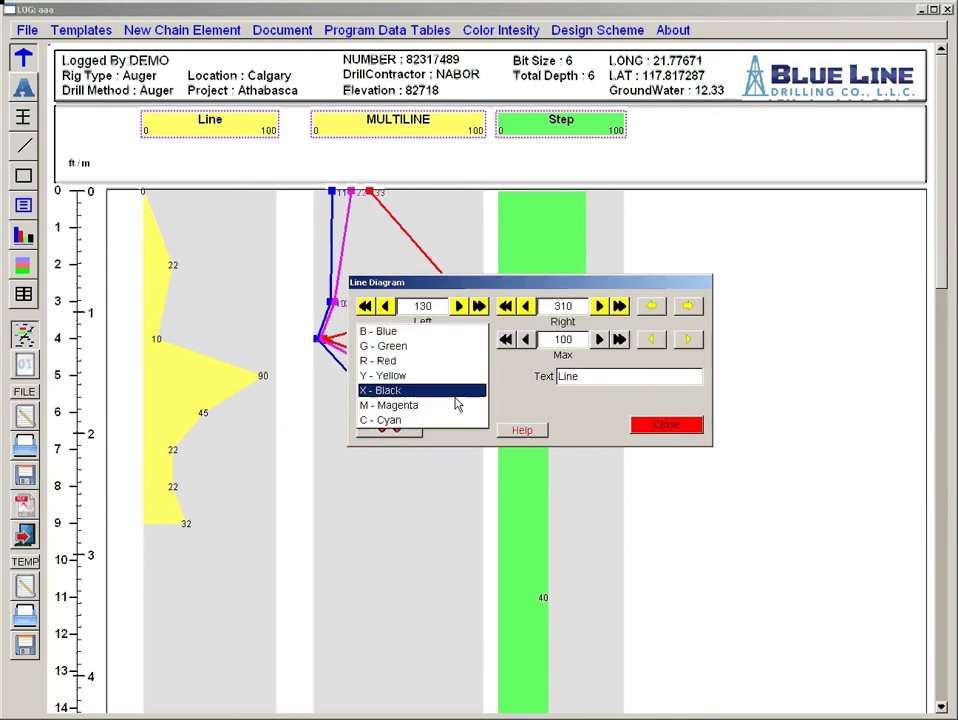
click(456, 405)
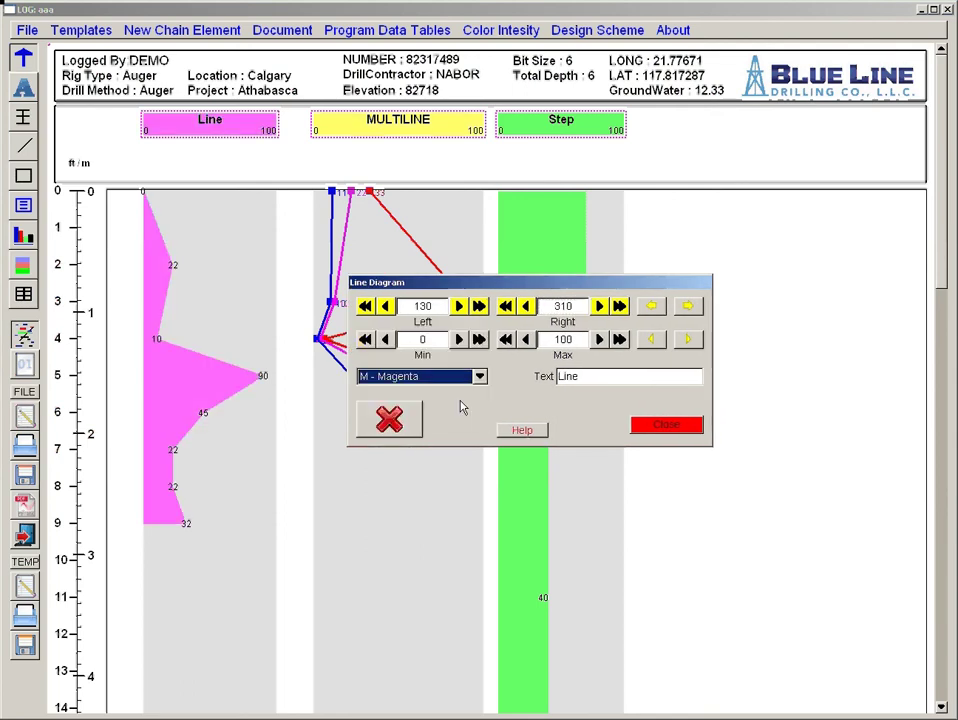
Change the Line diagram's title text to "Something Here" and close its settings.
double_click(575, 380)
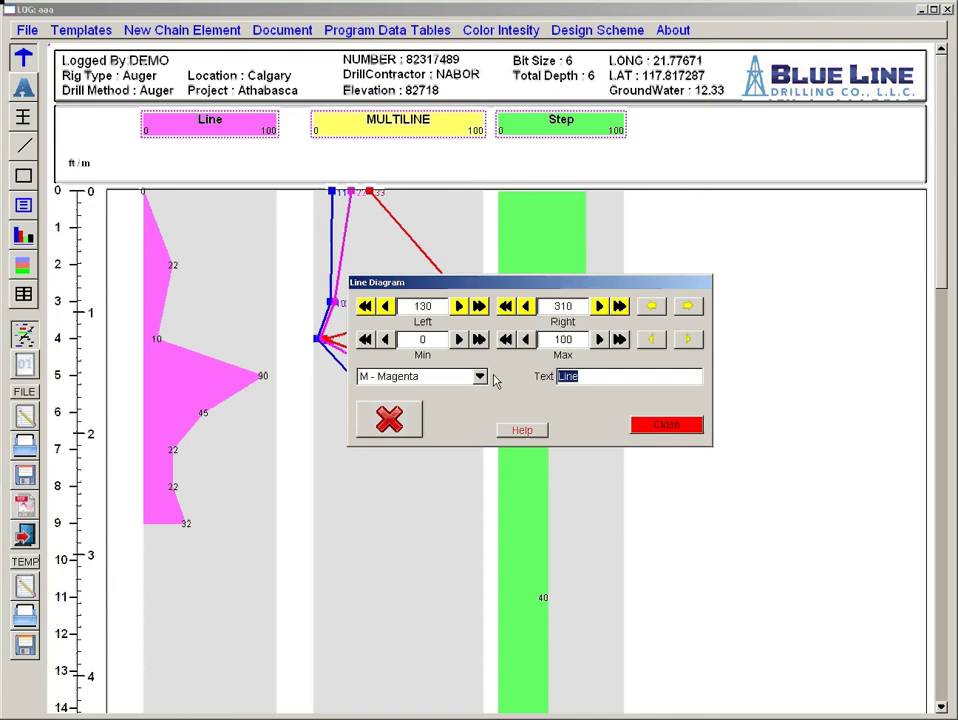
text(Somethinh)
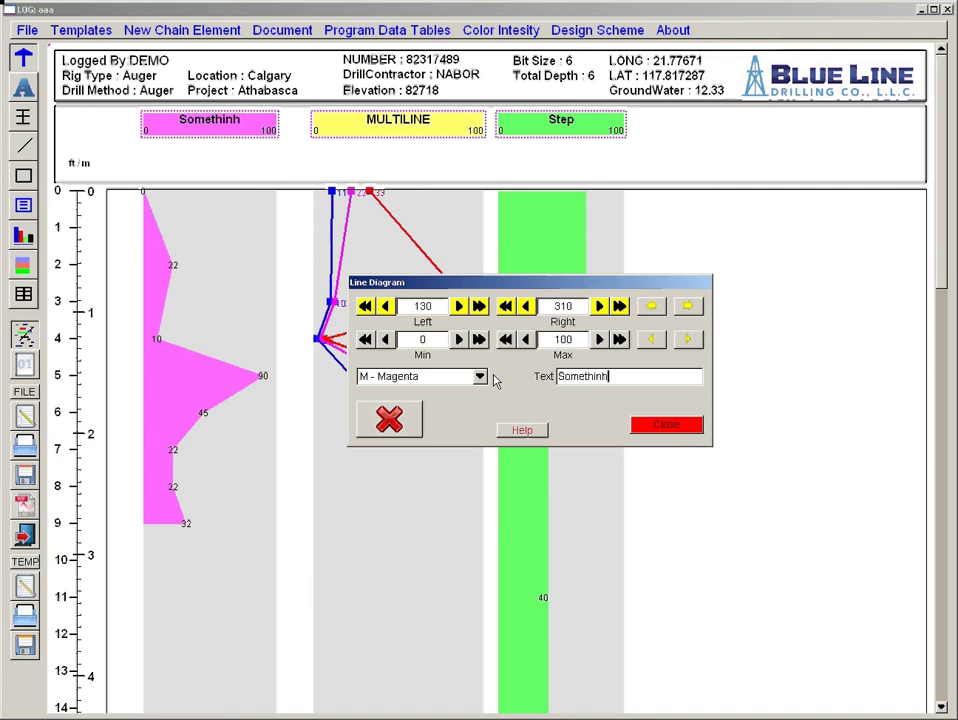
key(BackSpace)
text(g Here)
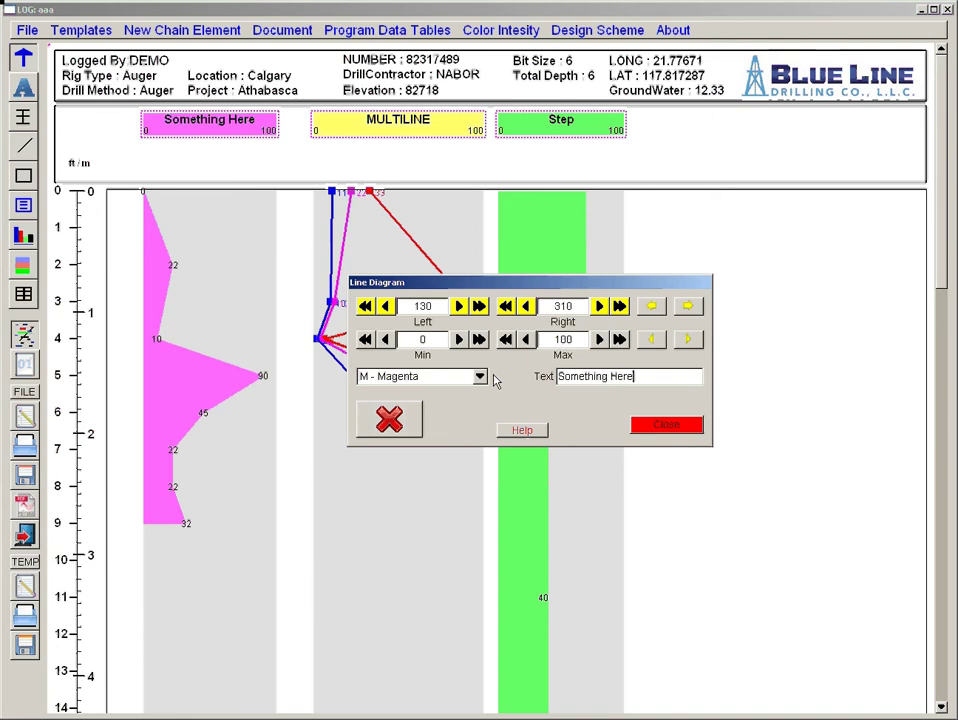
click(655, 427)
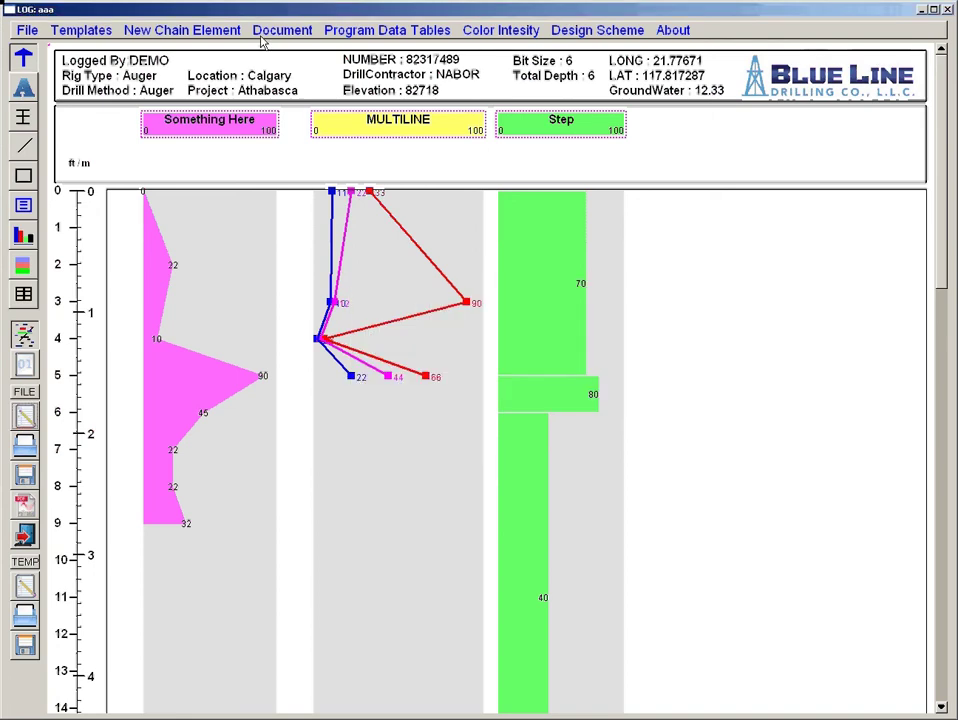
Open the file A100.LAS from the favorite LAS_FILES folder for importing LAS data.
click(266, 33)
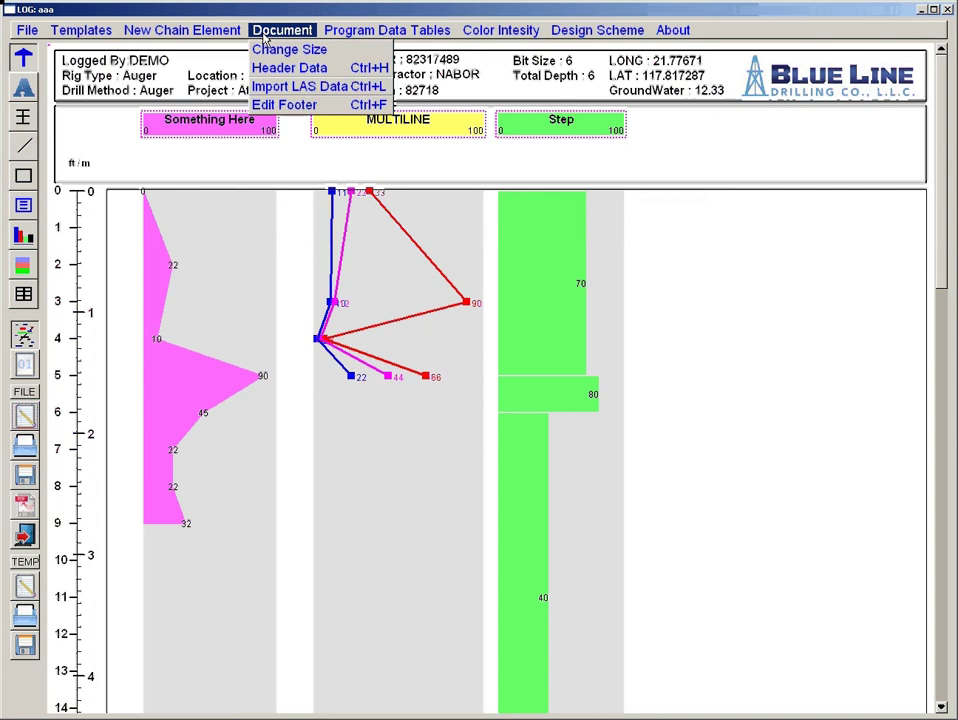
click(287, 88)
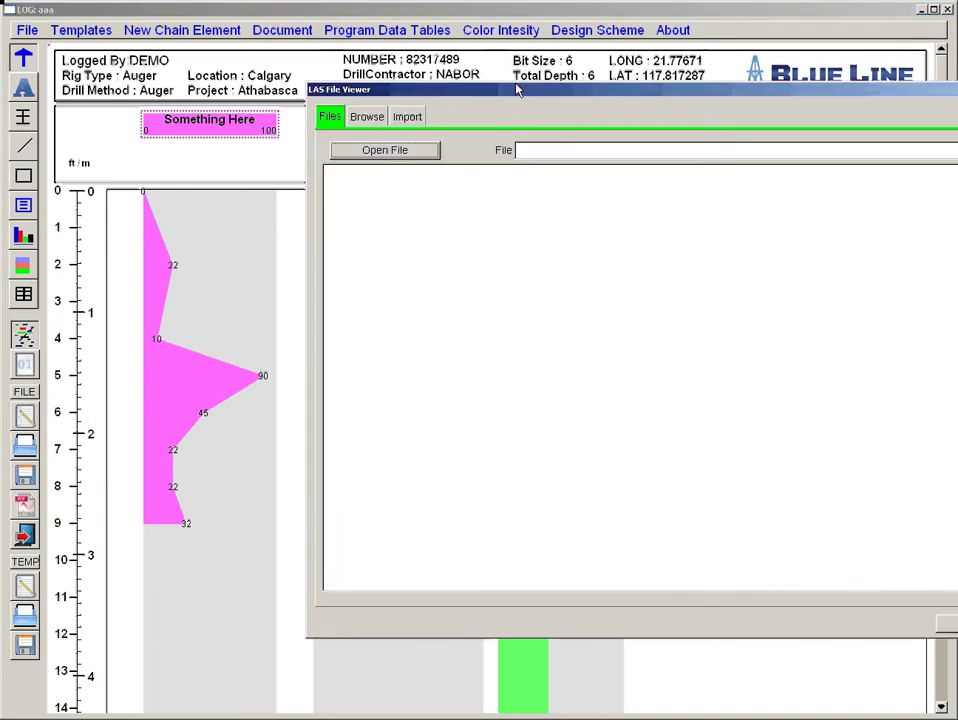
drag(511, 95, 342, 100)
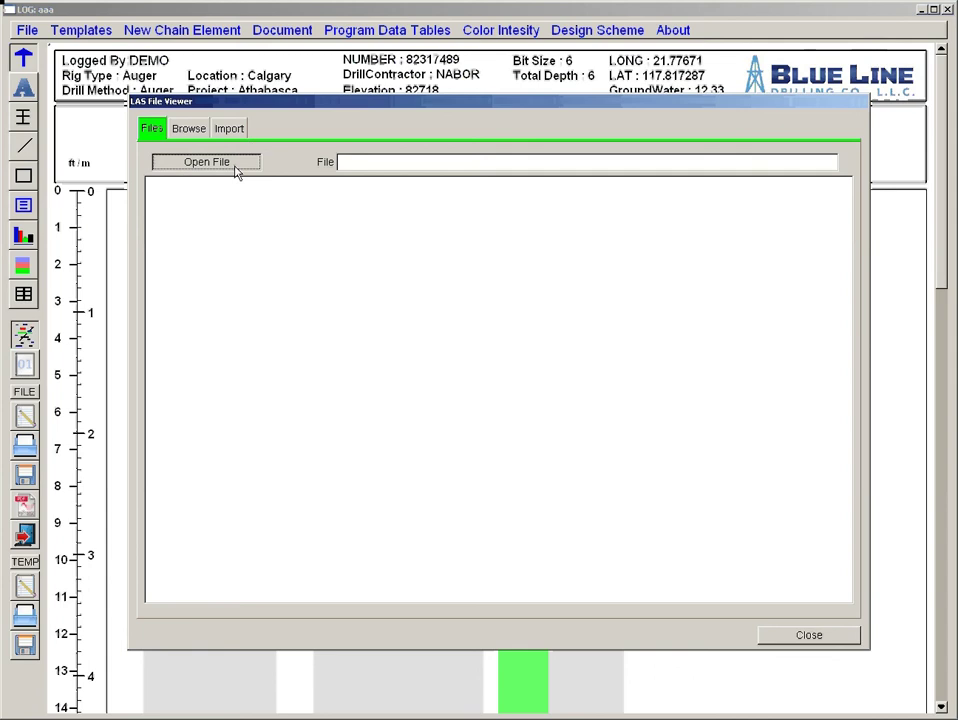
click(235, 164)
drag(261, 47, 368, 158)
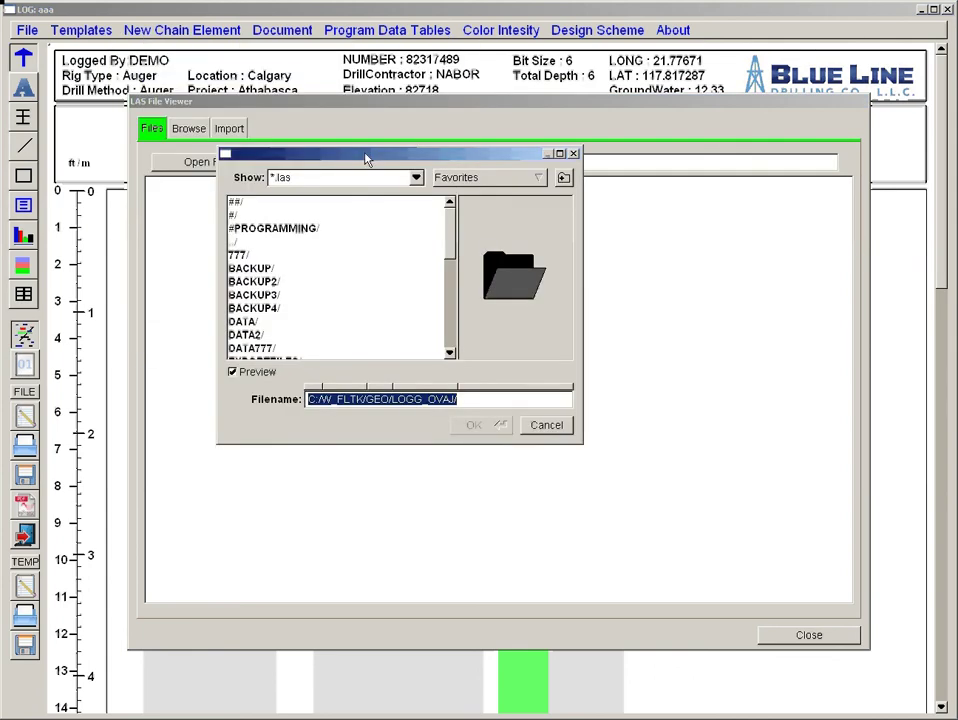
click(474, 178)
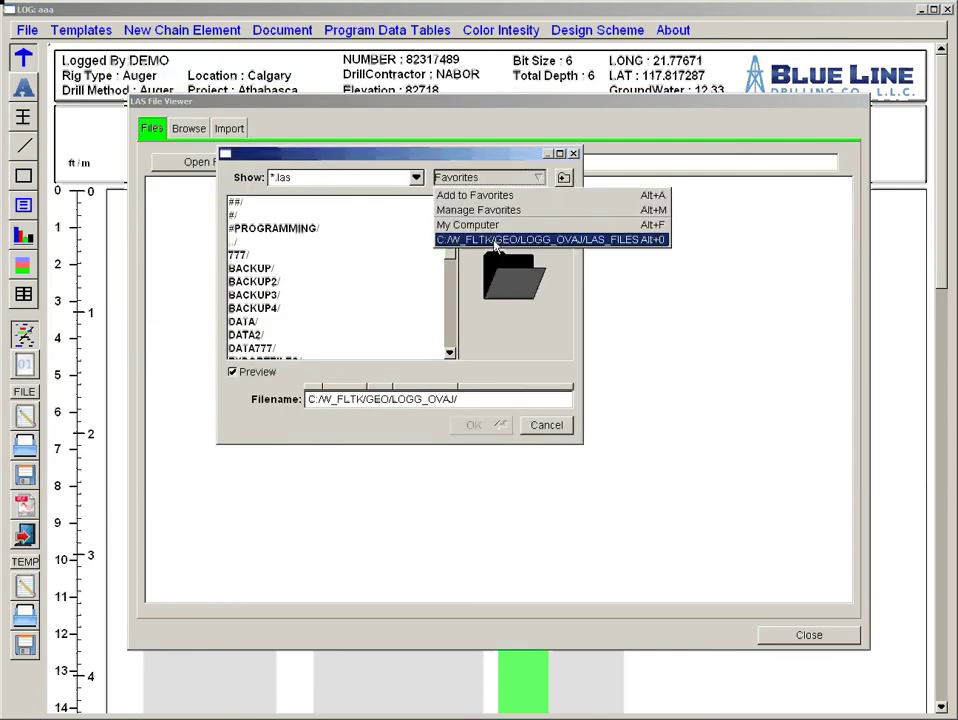
click(480, 237)
click(370, 215)
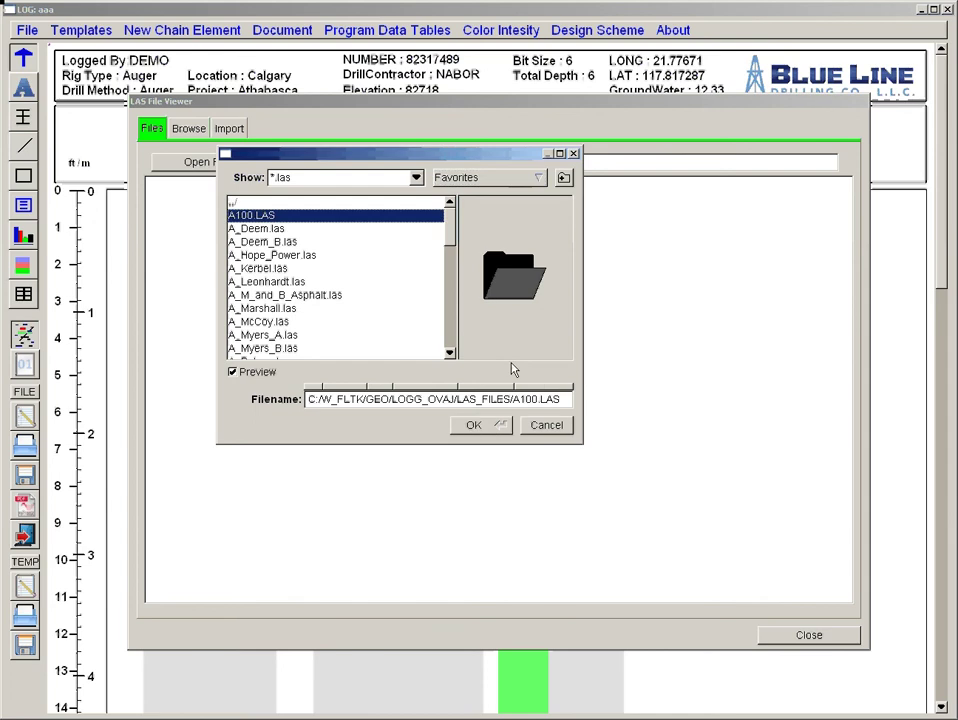
click(474, 425)
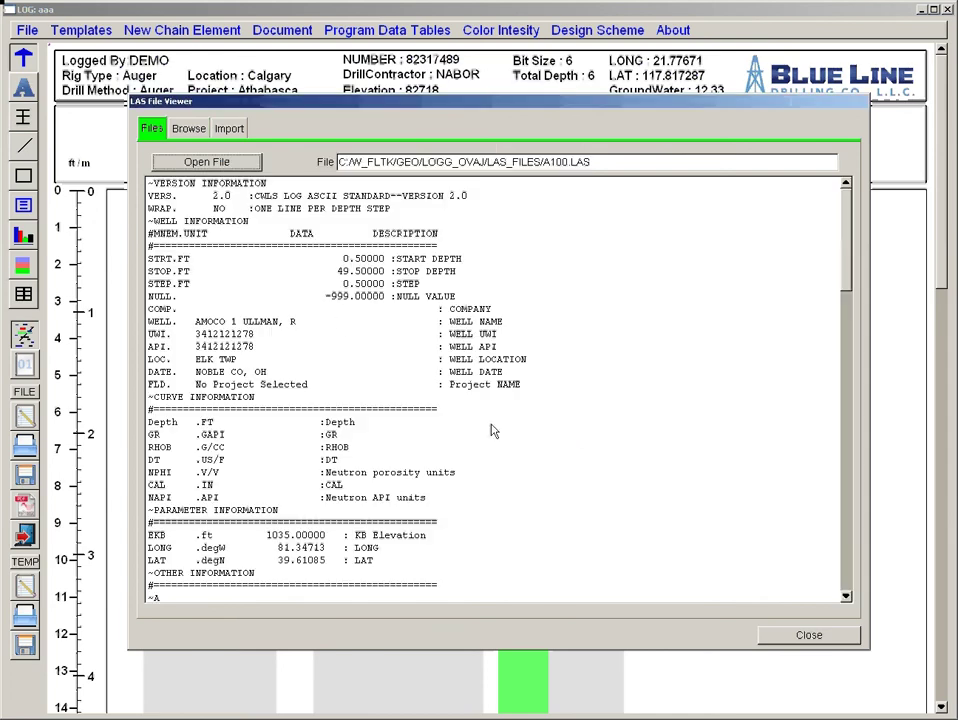
Browse the LAS data table and create a new step diagram from the Neutron API units curve.
click(188, 128)
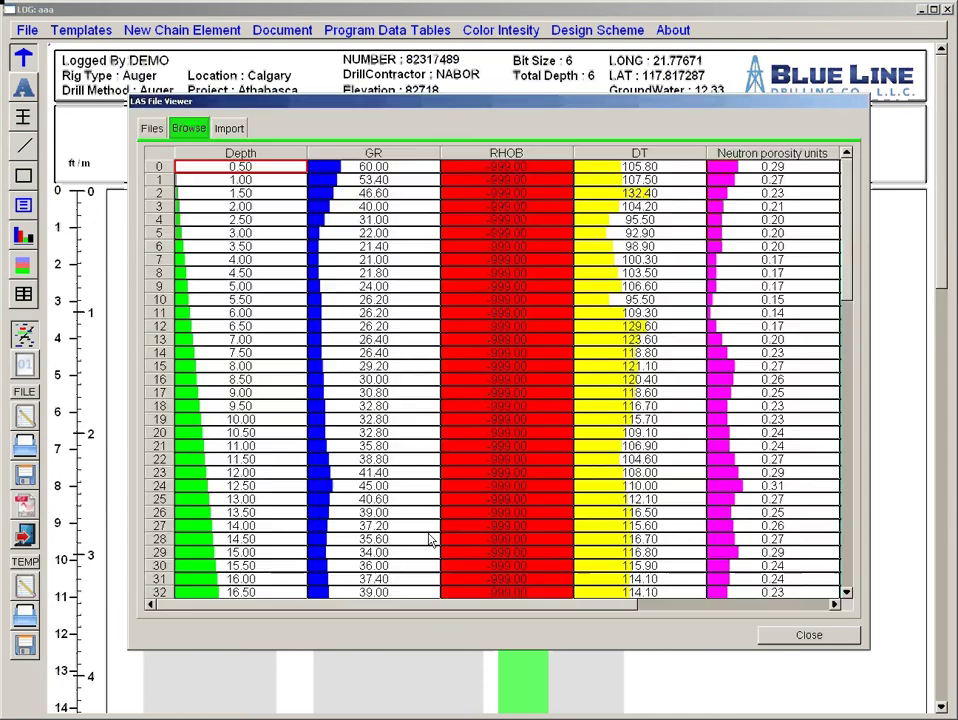
mouse_move(391, 605)
mouse_down()
mouse_move(616, 606)
mouse_move(391, 605)
mouse_up()
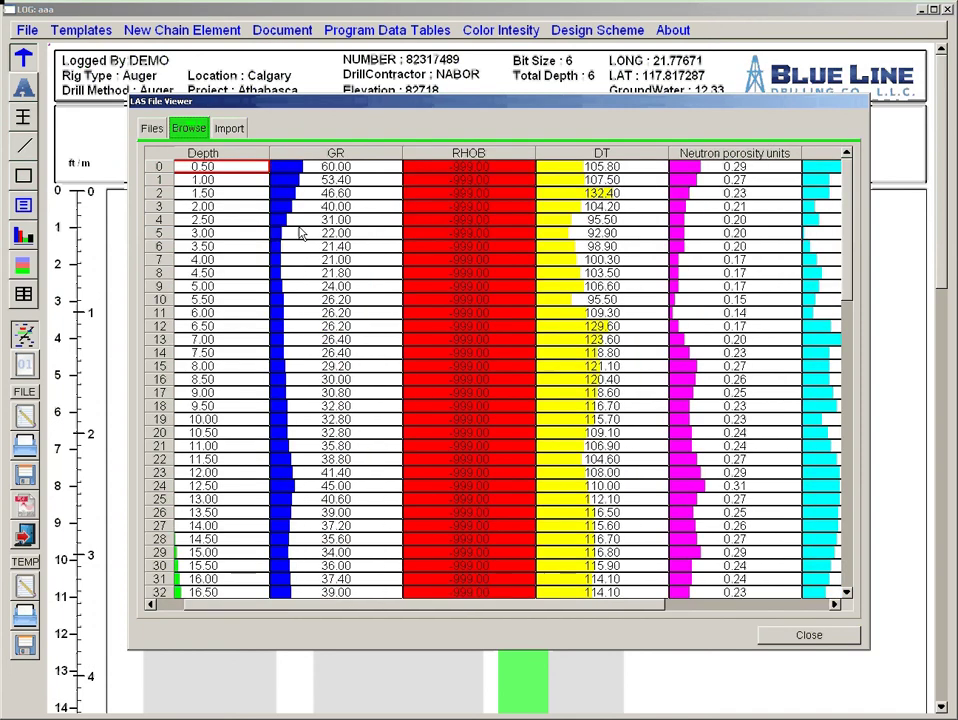
click(229, 128)
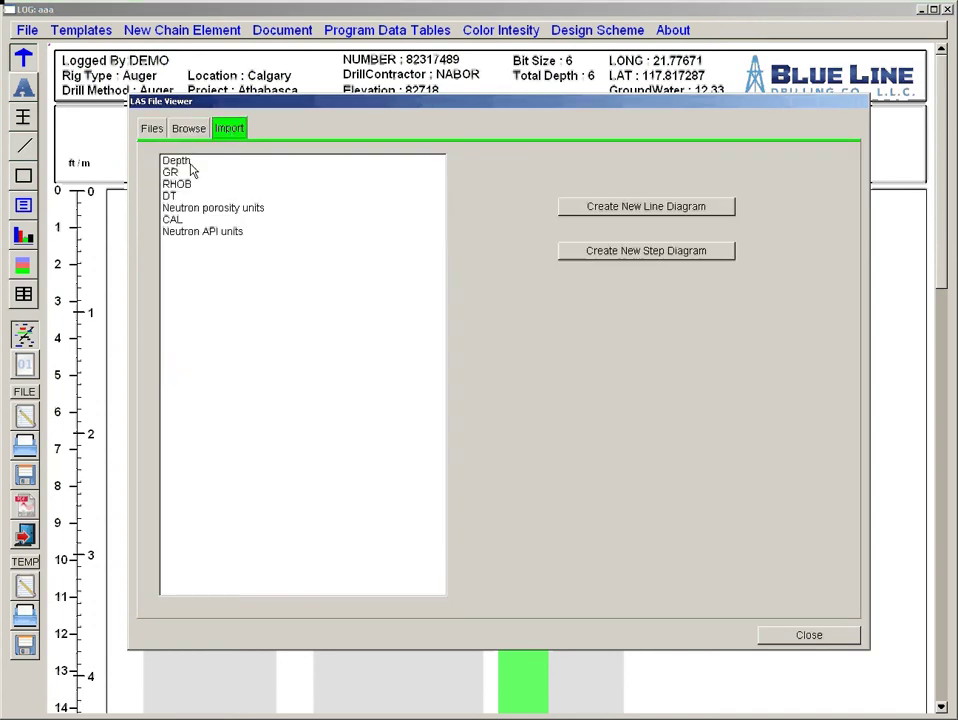
click(199, 233)
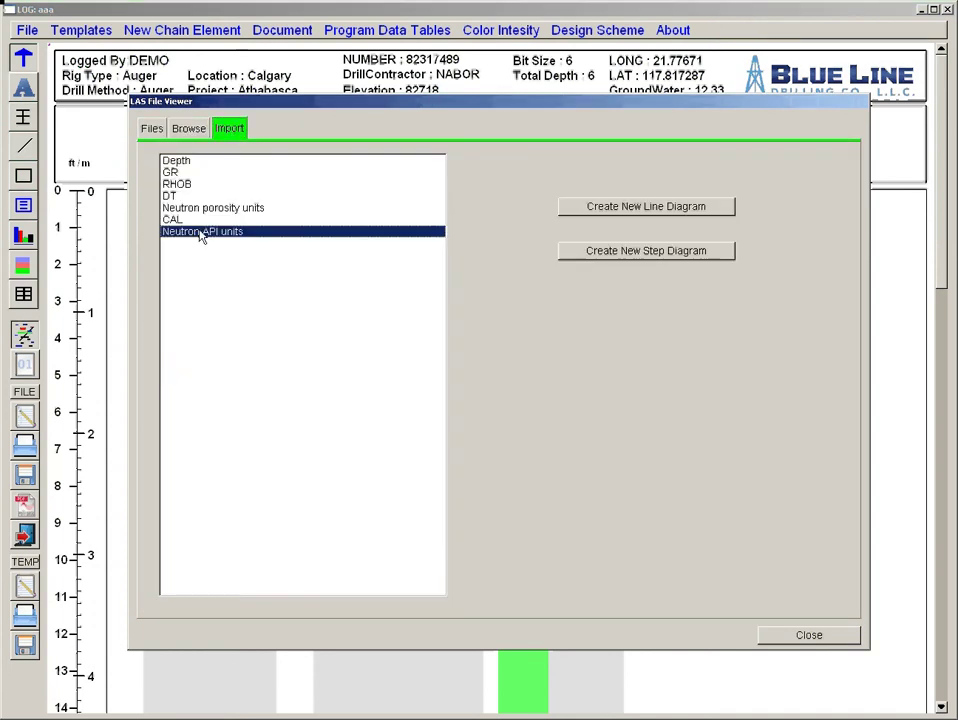
click(585, 251)
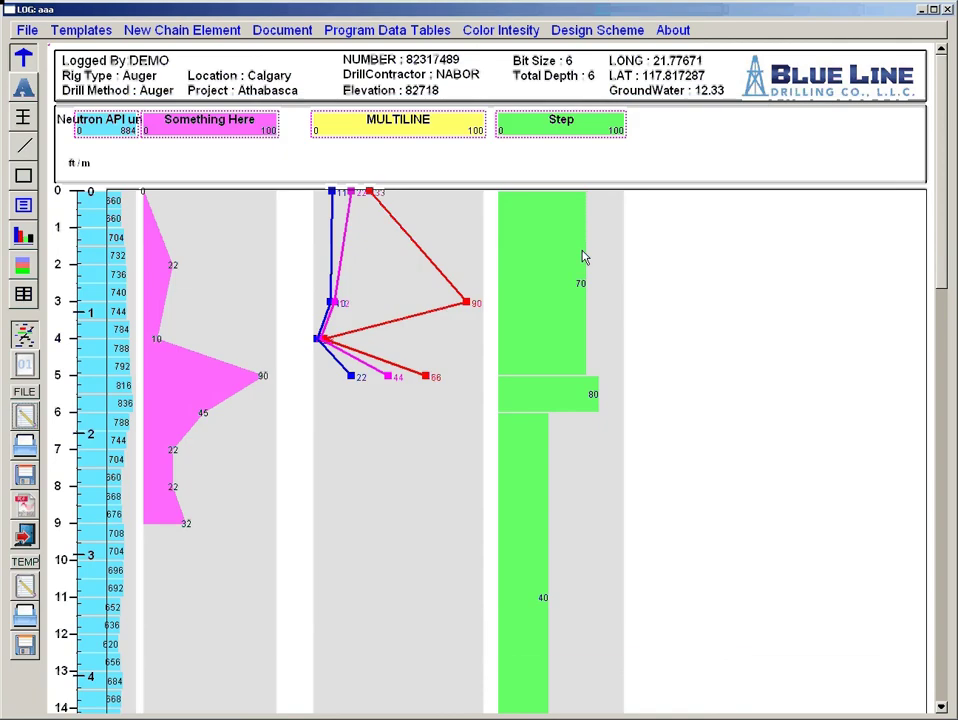
Move the Neutron API units column past the Step diagram, to left 820 and right 900.
click(121, 137)
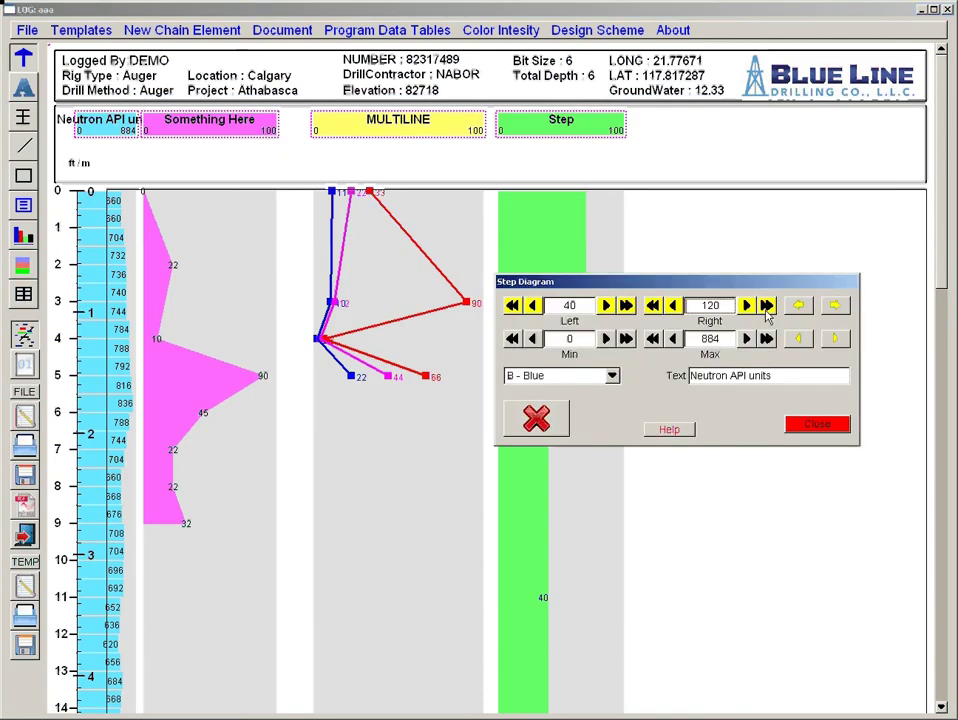
click(835, 306)
click(836, 307)
click(836, 307)
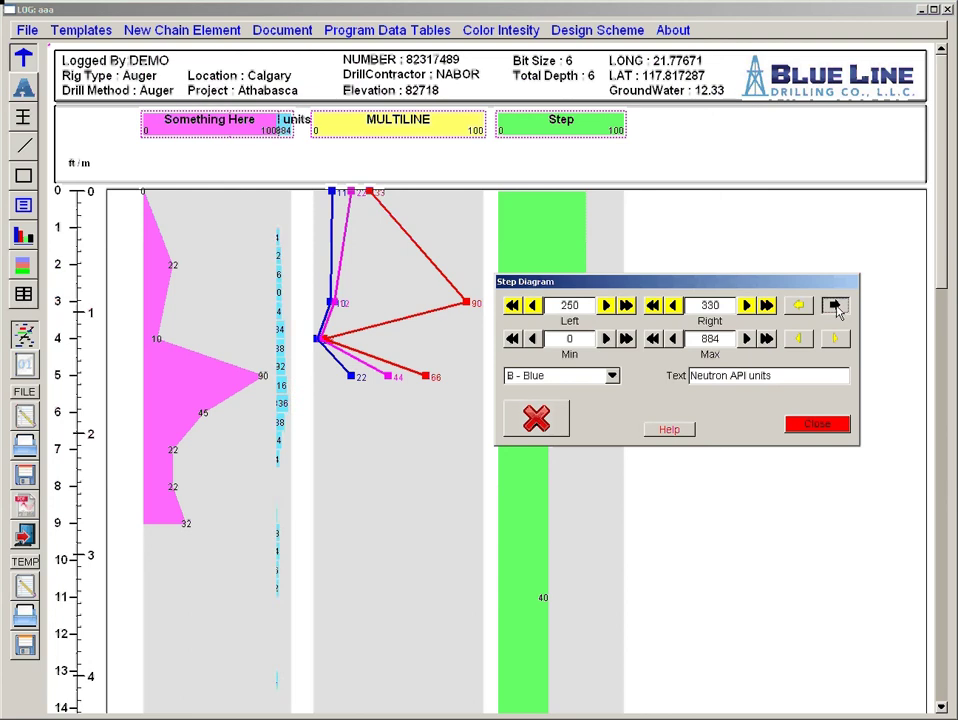
click(836, 307)
click(836, 307)
click(836, 307)
click(836, 307)
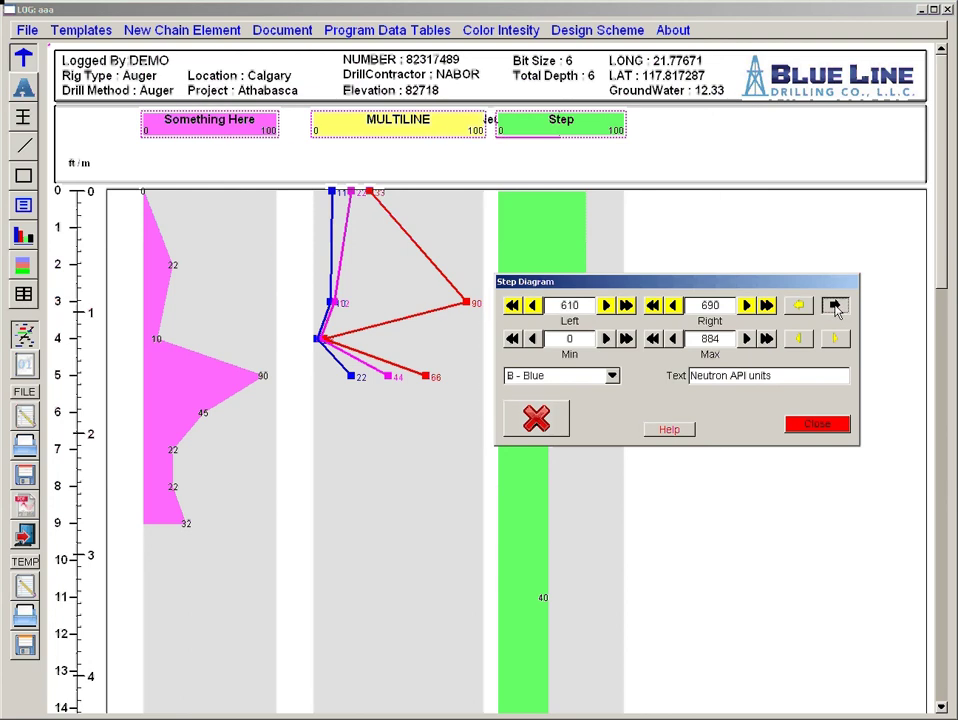
click(836, 307)
click(836, 307)
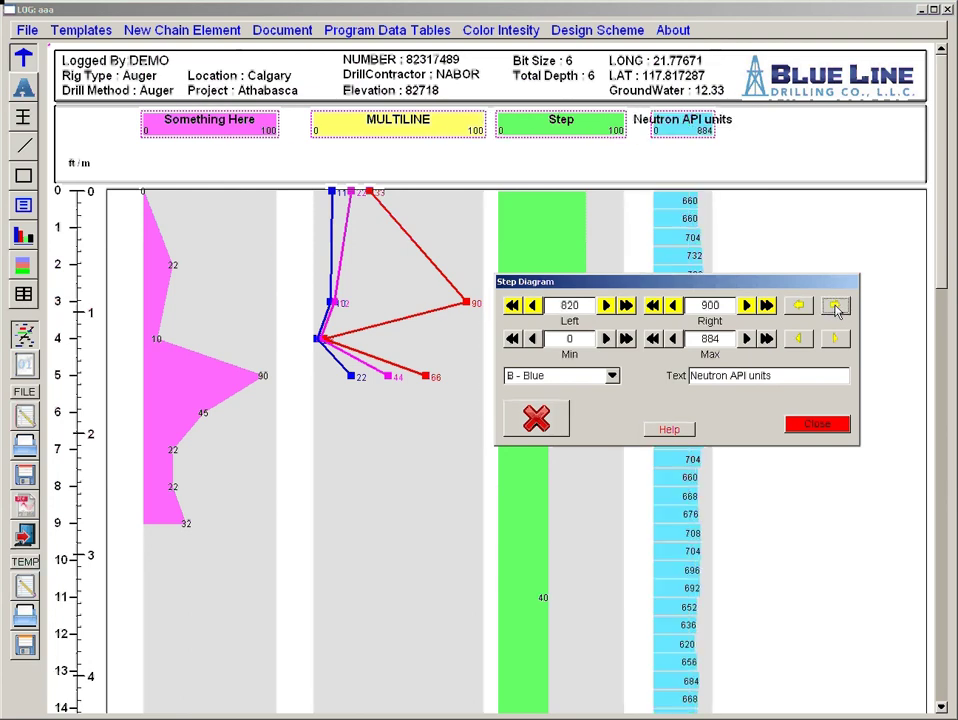
Widen the Neutron API units column to a right edge of 1050, close its settings and check the diagram at greater depths.
click(767, 306)
click(767, 306)
click(767, 306)
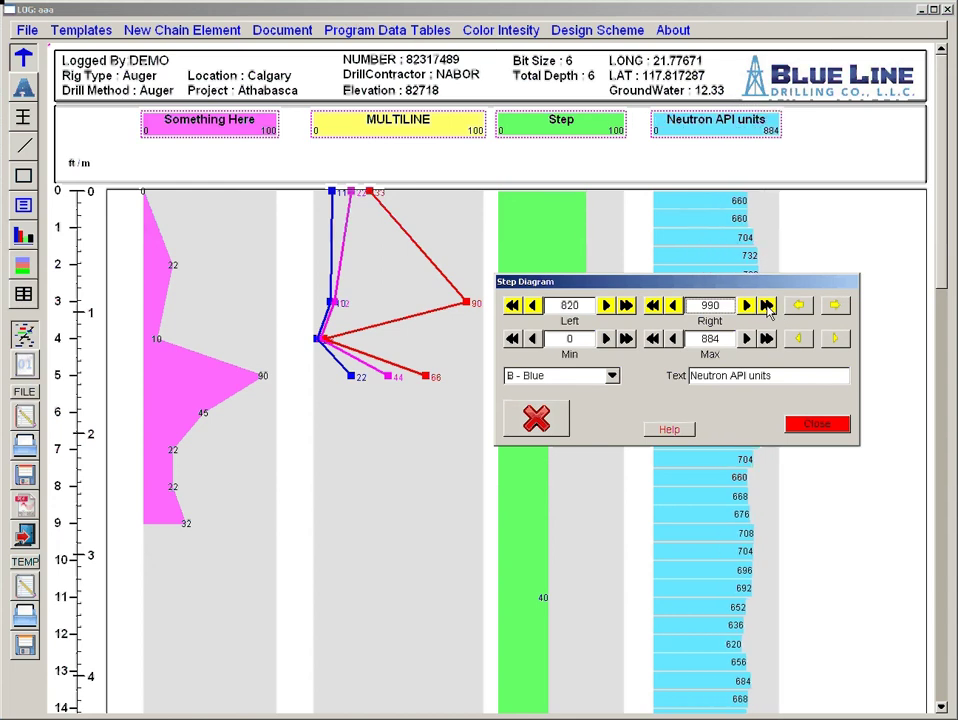
click(767, 306)
click(767, 306)
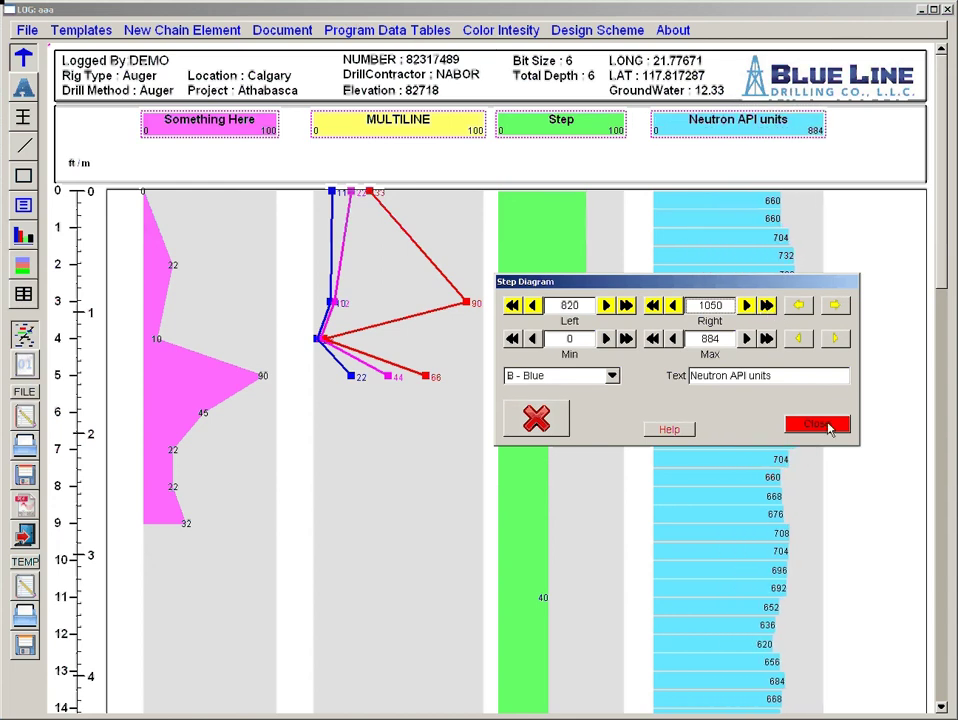
click(817, 424)
scroll(943, 390, down, 3)
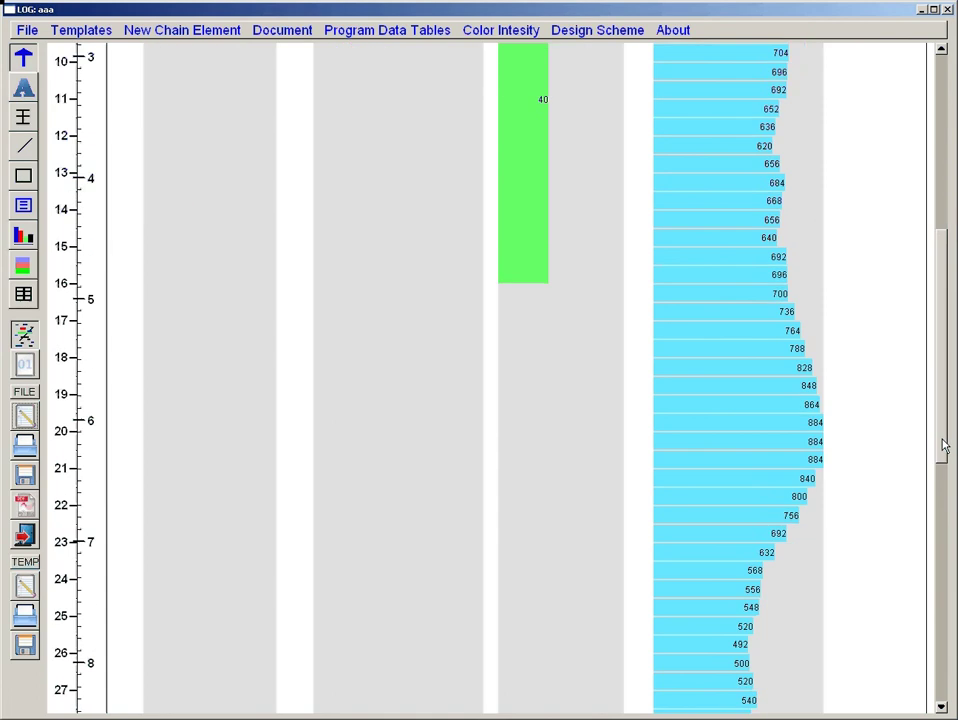